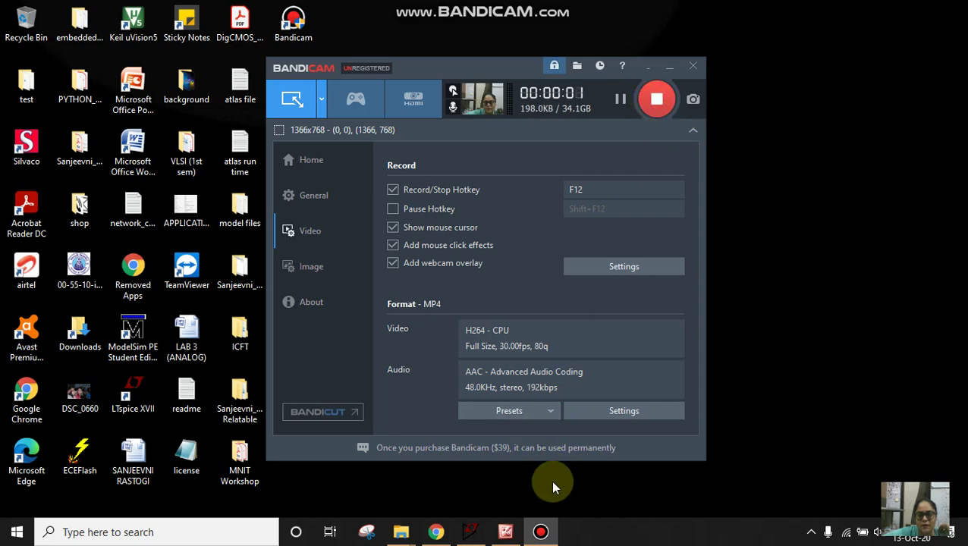
Bring the LTspice XVII window to the front from the taskbar
{"action": "left_click", "coordinate": [478, 533]}
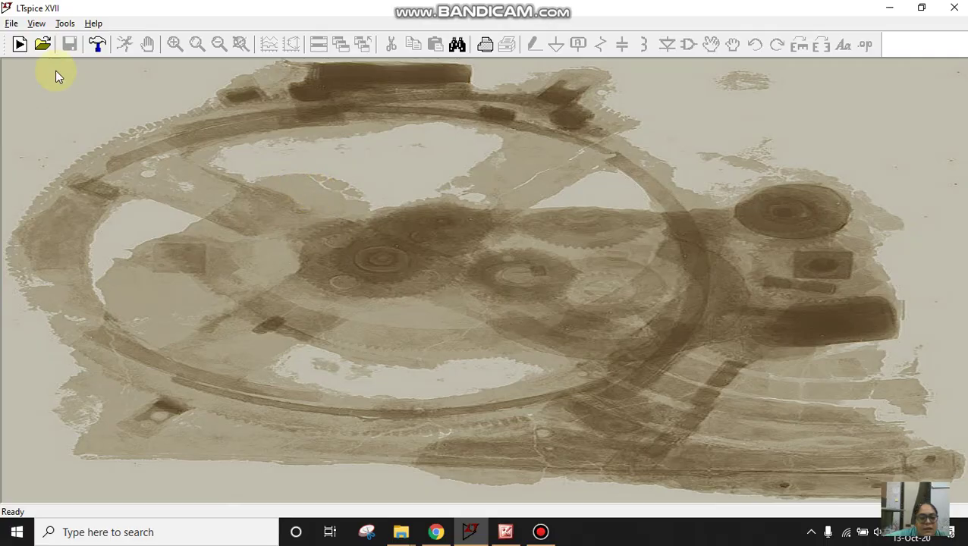
{"action": "left_click", "coordinate": [21, 45]}
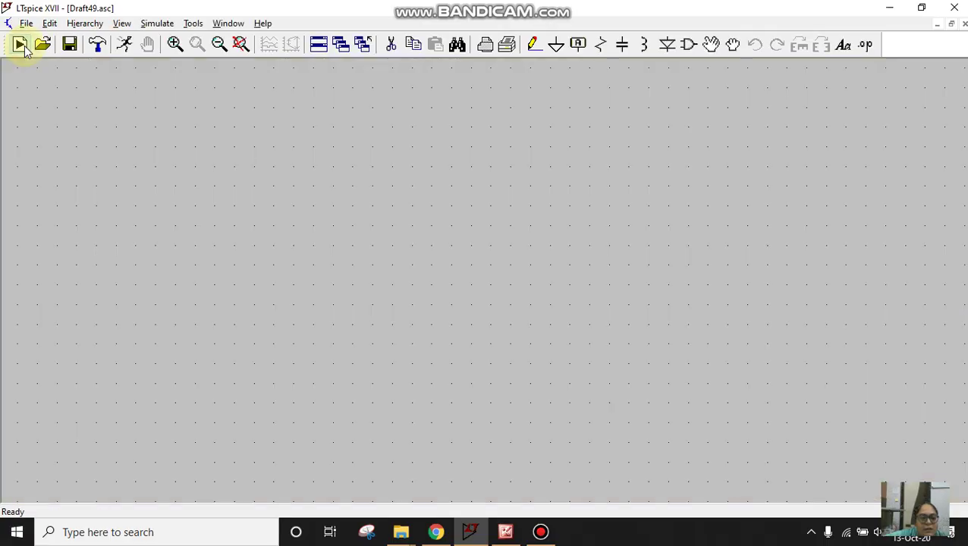
Search the component library for nmos and choose the four-terminal nmos4 transistor
{"action": "left_click", "coordinate": [687, 45]}
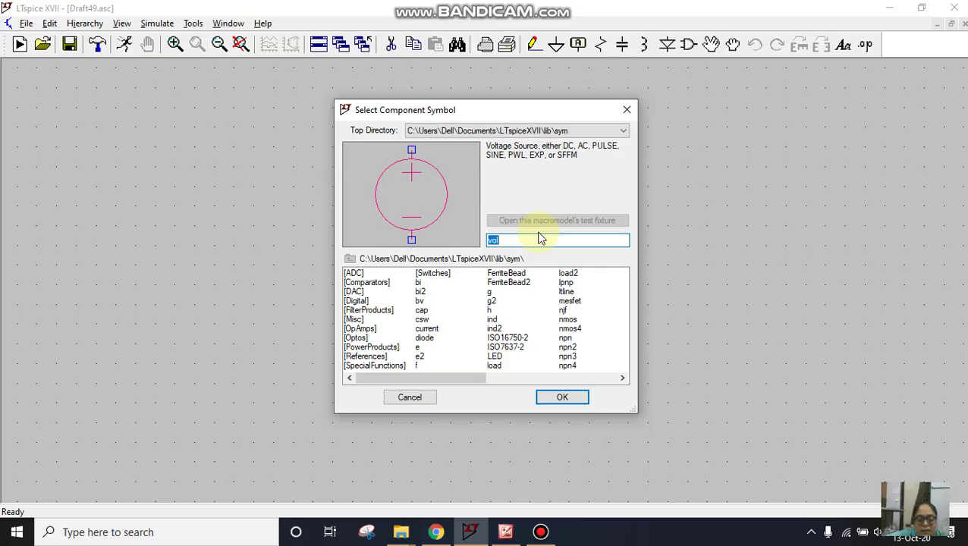
{"action": "type", "text": "nmos"}
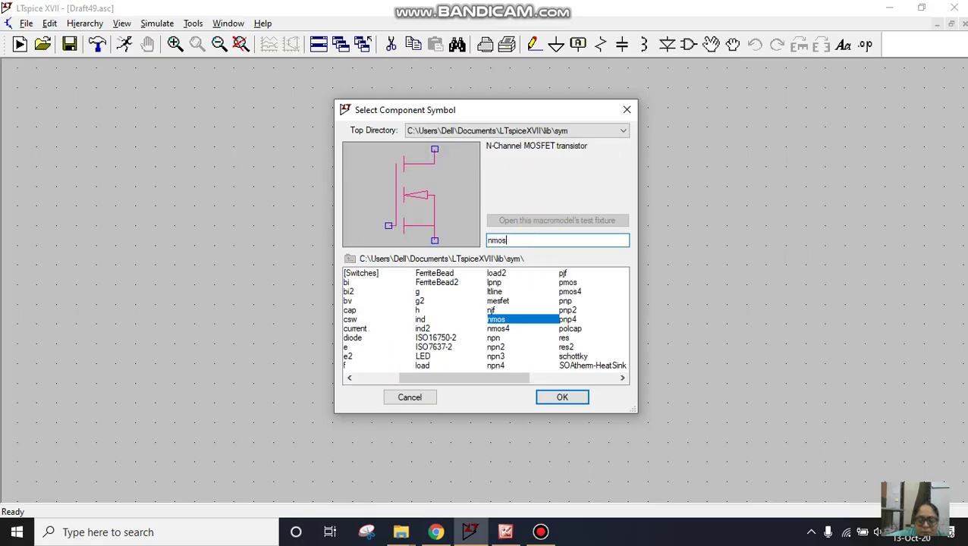
{"action": "left_click", "coordinate": [504, 330]}
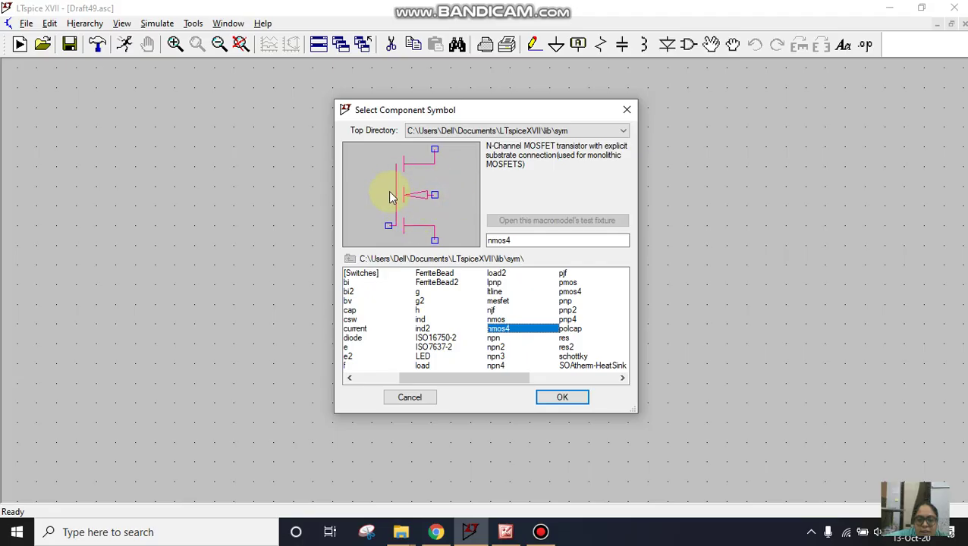
{"action": "left_click", "coordinate": [510, 319]}
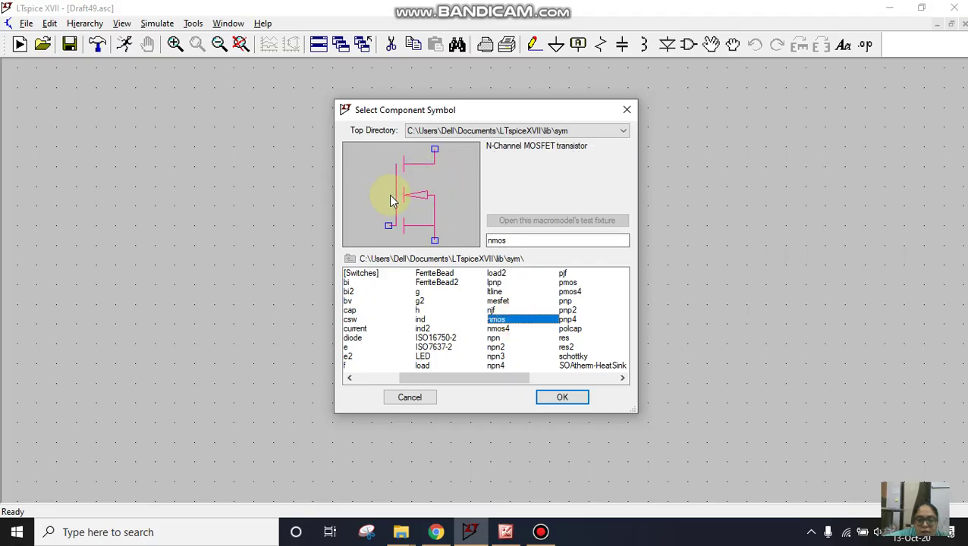
{"action": "left_click", "coordinate": [507, 329]}
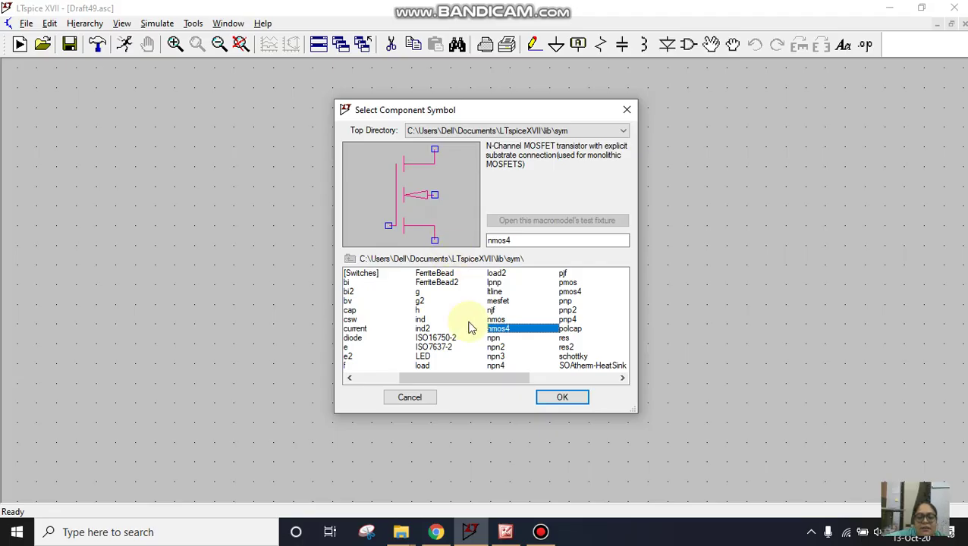
{"action": "left_click", "coordinate": [562, 397]}
Place NMOS transistors M1 and M2 stacked vertically, discarding the extra copy
{"action": "left_click", "coordinate": [438, 285]}
{"action": "left_click", "coordinate": [430, 403]}
{"action": "left_click", "coordinate": [568, 385]}
{"action": "key", "text": "Escape"}
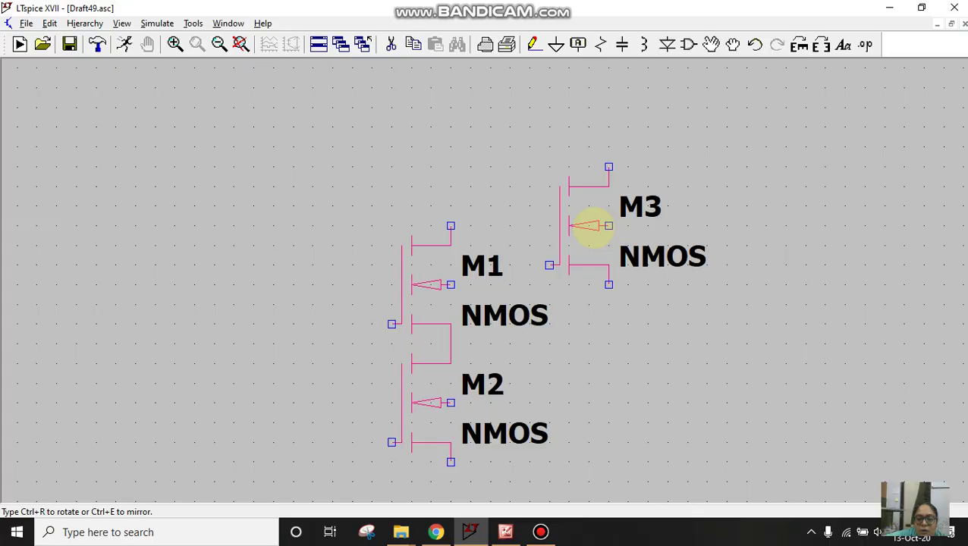
{"action": "key", "text": "Escape"}
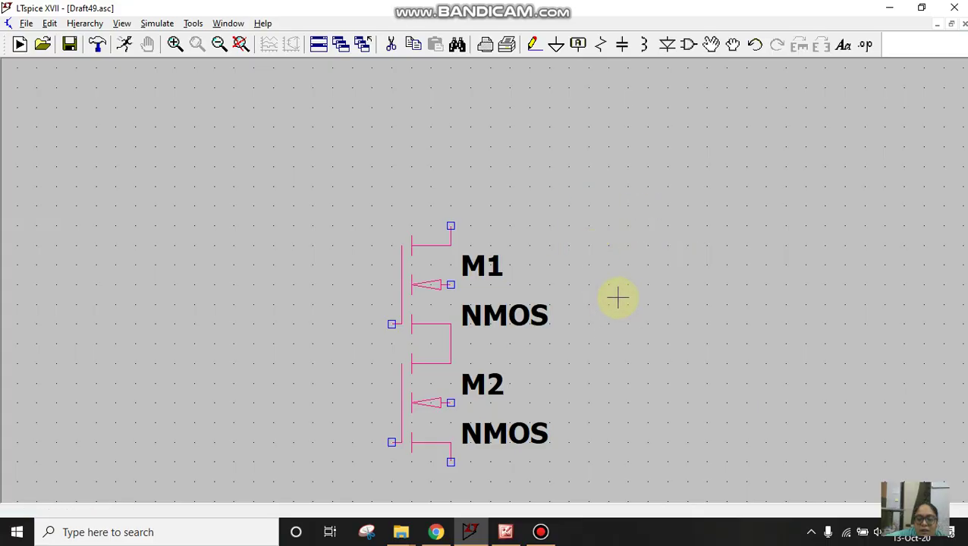
Choose pmos4 and place PMOS transistors M3 and M4 side by side above the NMOS pair
{"action": "left_click", "coordinate": [689, 54]}
{"action": "type", "text": "pm"}
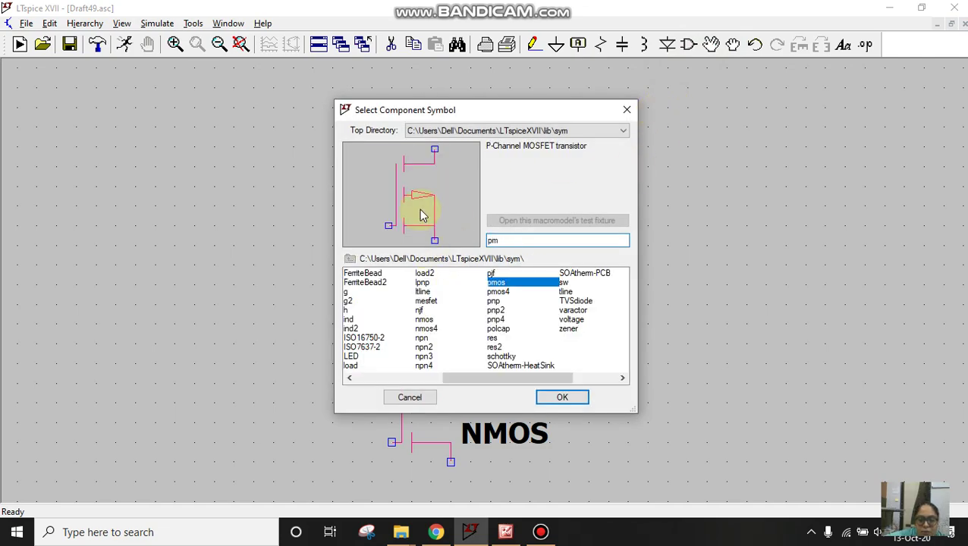
{"action": "left_click", "coordinate": [498, 291]}
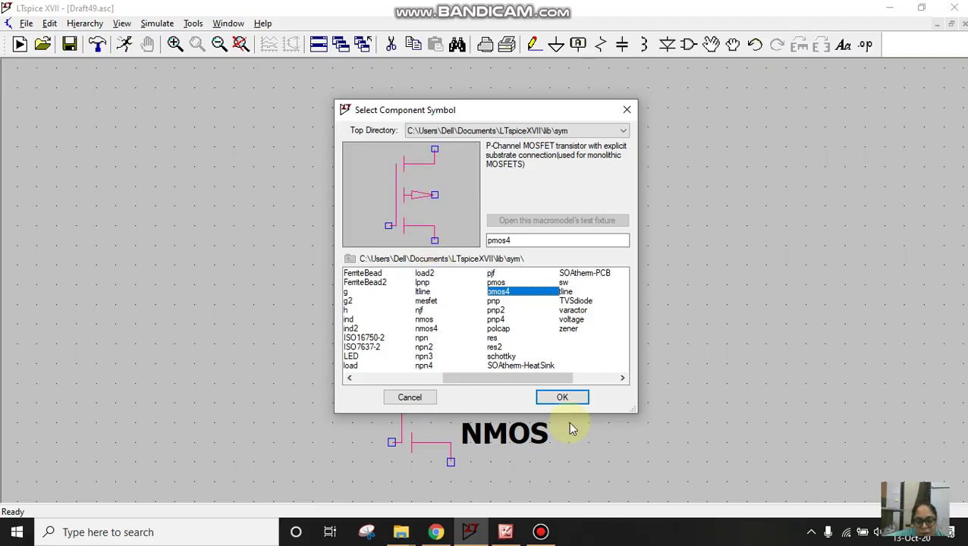
{"action": "left_click", "coordinate": [569, 399]}
{"action": "left_click", "coordinate": [292, 115]}
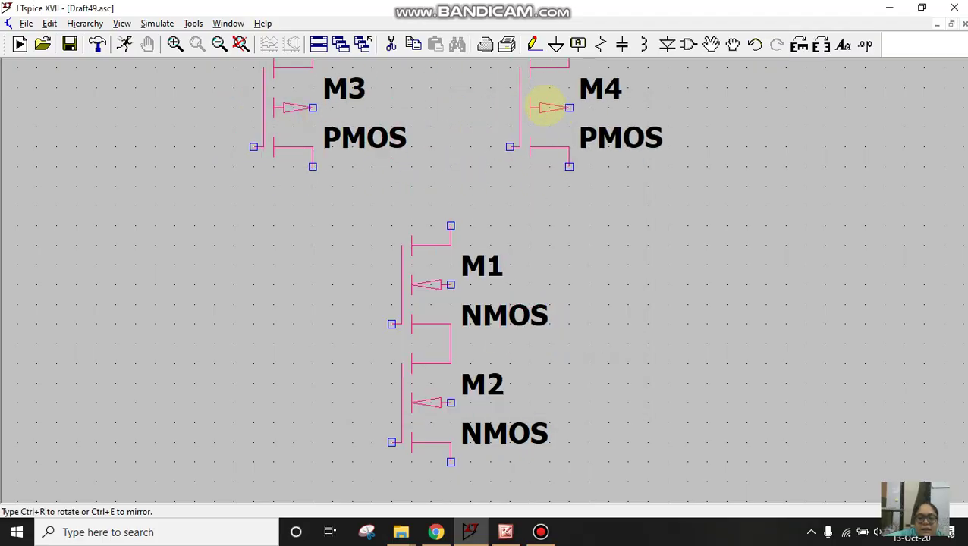
{"action": "left_click", "coordinate": [548, 108]}
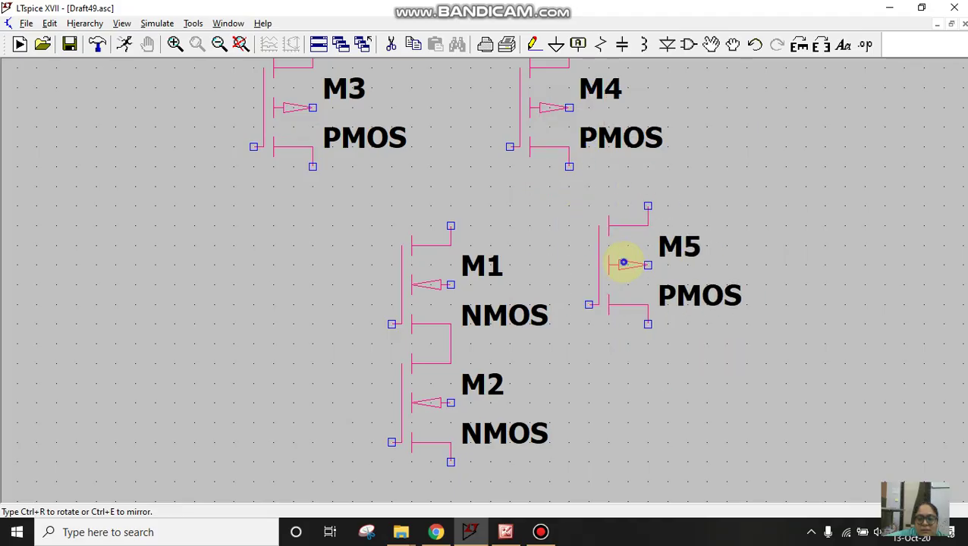
Discard the extra PMOS, then place voltage sources V1 and V2 at the left
{"action": "key", "text": "Escape"}
{"action": "scroll", "coordinate": [640, 334], "scroll_direction": "down", "scroll_amount": 2}
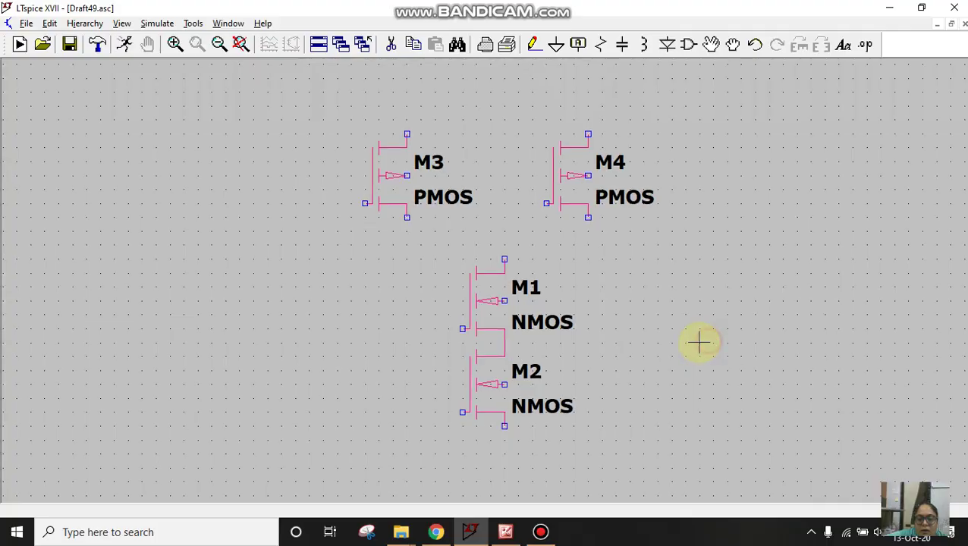
{"action": "left_click", "coordinate": [690, 46]}
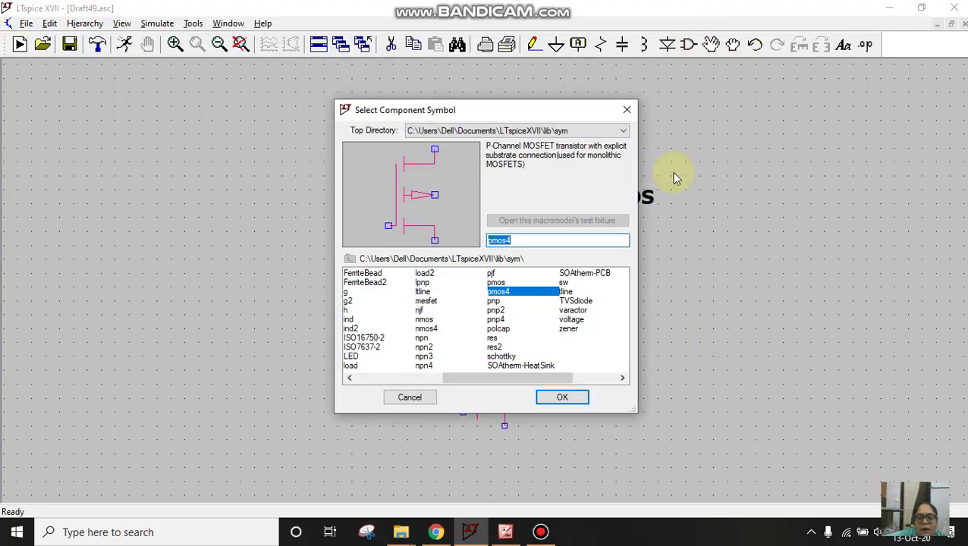
{"action": "type", "text": "vol"}
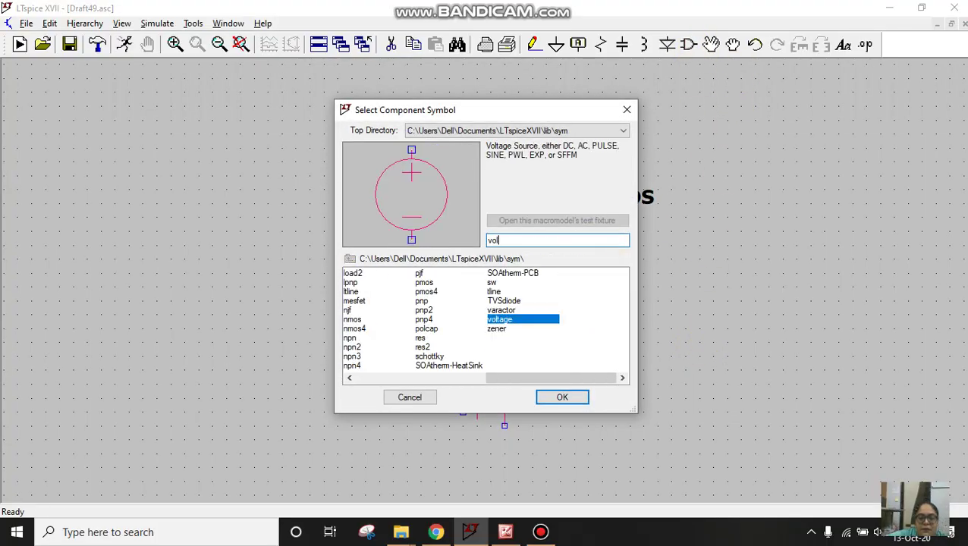
{"action": "left_click", "coordinate": [560, 402]}
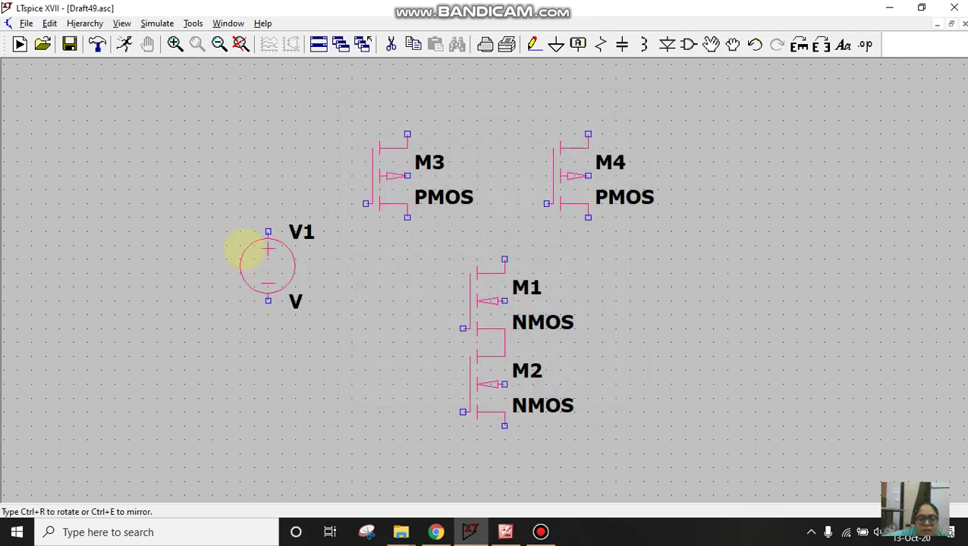
{"action": "left_click", "coordinate": [241, 249]}
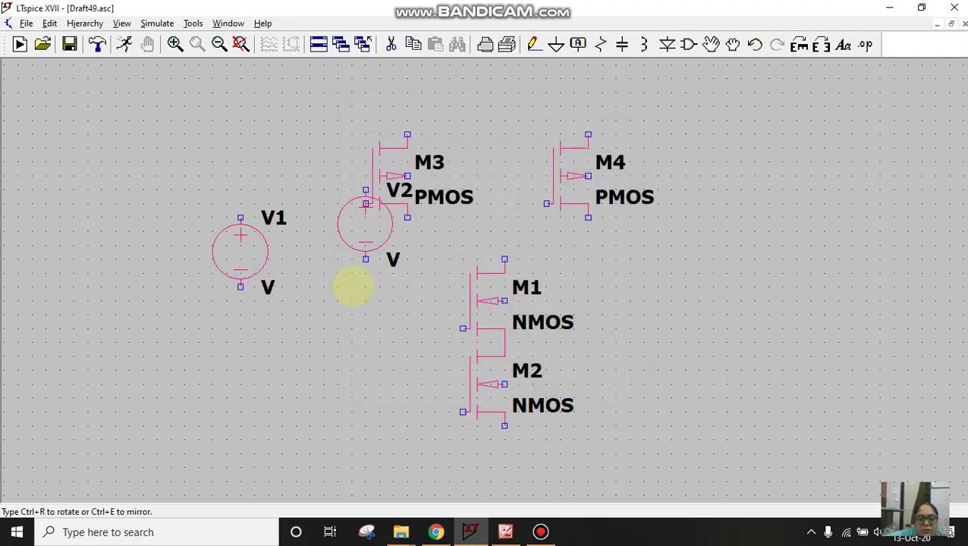
{"action": "left_click", "coordinate": [340, 335]}
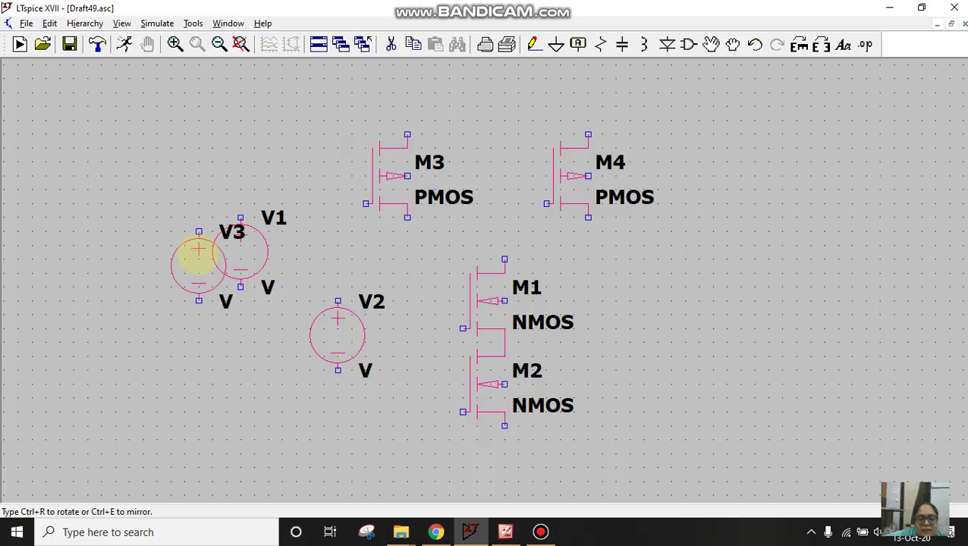
Rotate the next voltage source sideways and place it as V3 above the PMOS pair
{"action": "left_click", "coordinate": [338, 265]}
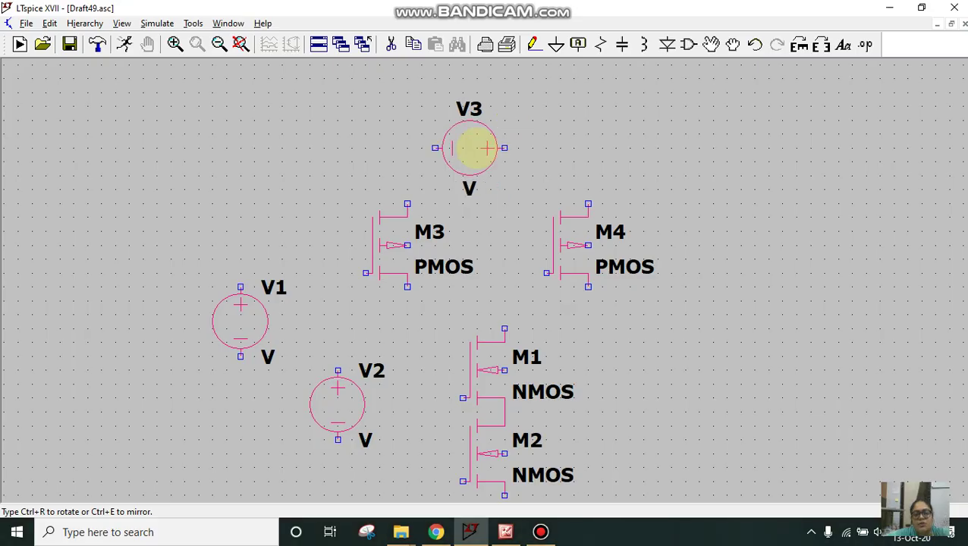
{"action": "key", "text": "ctrl+r"}
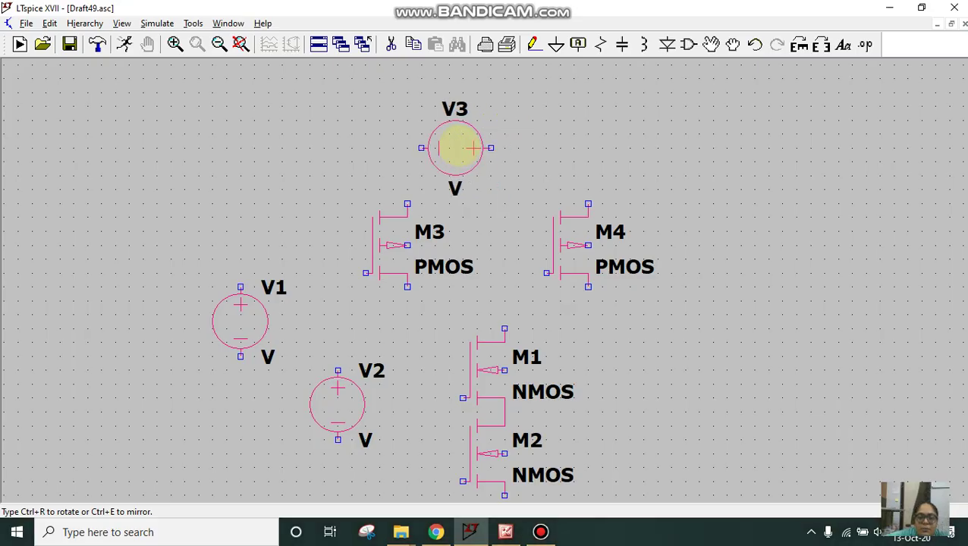
{"action": "left_click", "coordinate": [459, 145]}
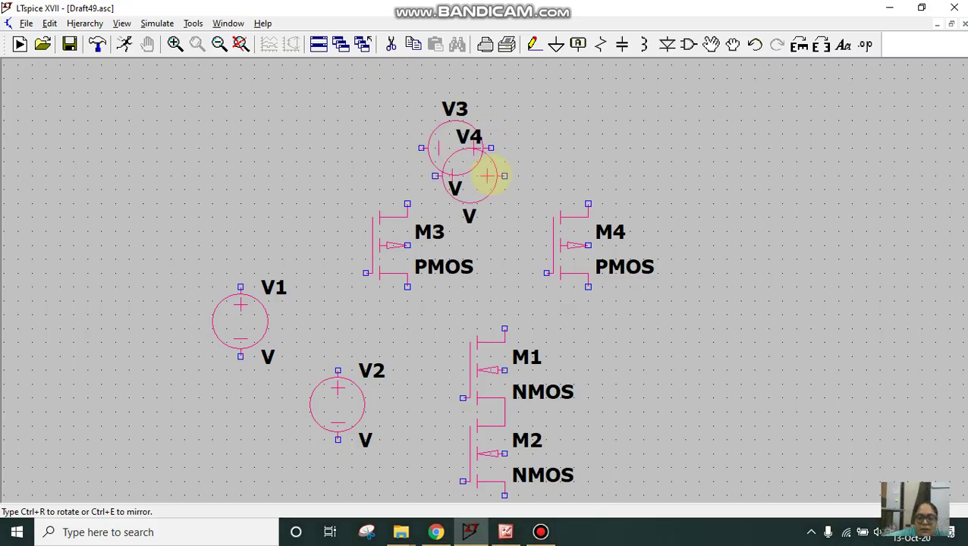
{"action": "key", "text": "Escape"}
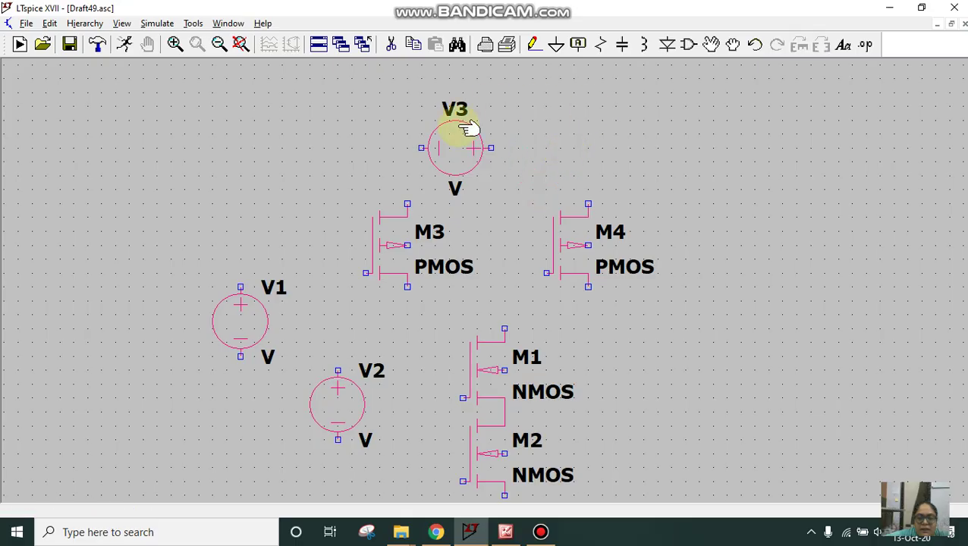
Wire M3 and M4 top and bottom pins together and link the drain node to M1
{"action": "left_click", "coordinate": [544, 47]}
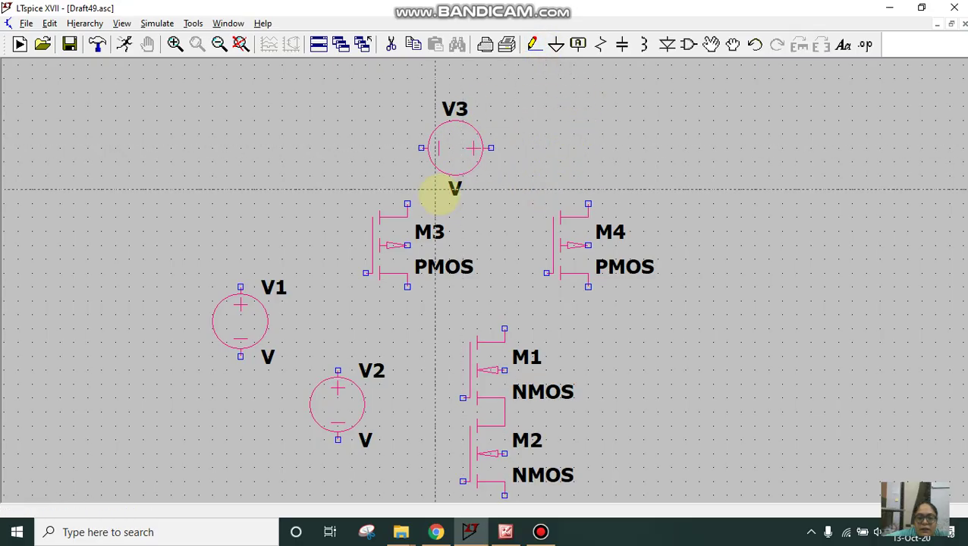
{"action": "left_click", "coordinate": [408, 204]}
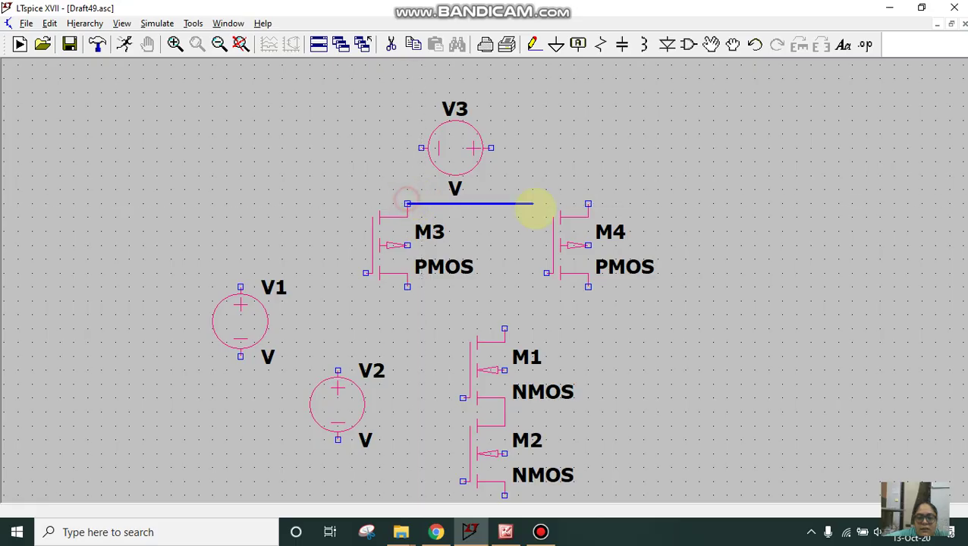
{"action": "left_click", "coordinate": [589, 203]}
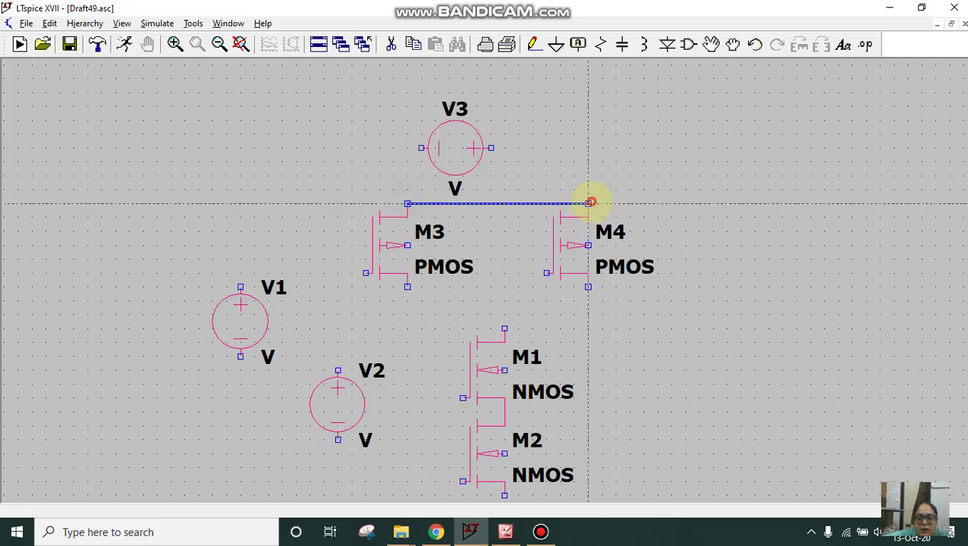
{"action": "left_click", "coordinate": [407, 288]}
{"action": "left_click", "coordinate": [589, 287]}
{"action": "left_click", "coordinate": [505, 302]}
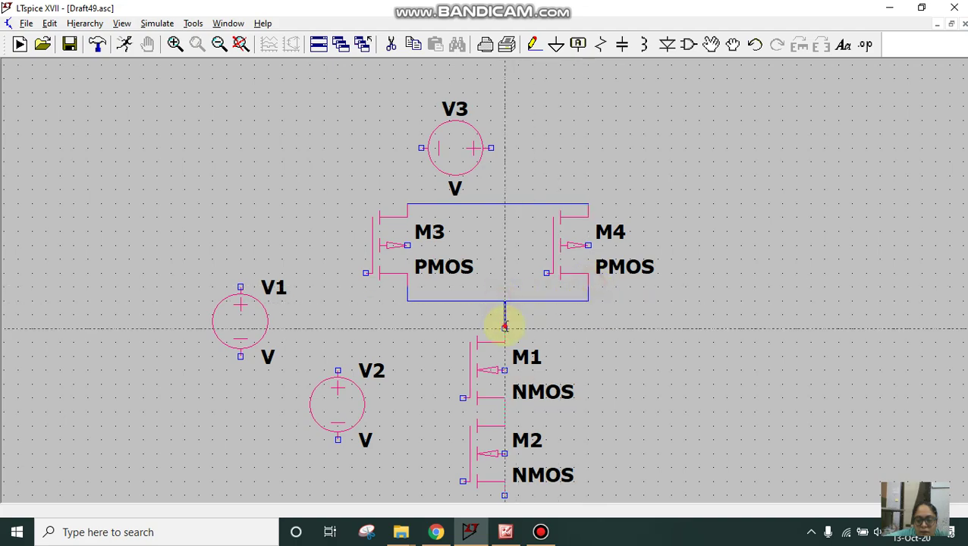
{"action": "left_click", "coordinate": [505, 329]}
Wire V1's positive terminal to the gates of M3 and M1
{"action": "left_click", "coordinate": [240, 287]}
{"action": "left_click", "coordinate": [339, 287]}
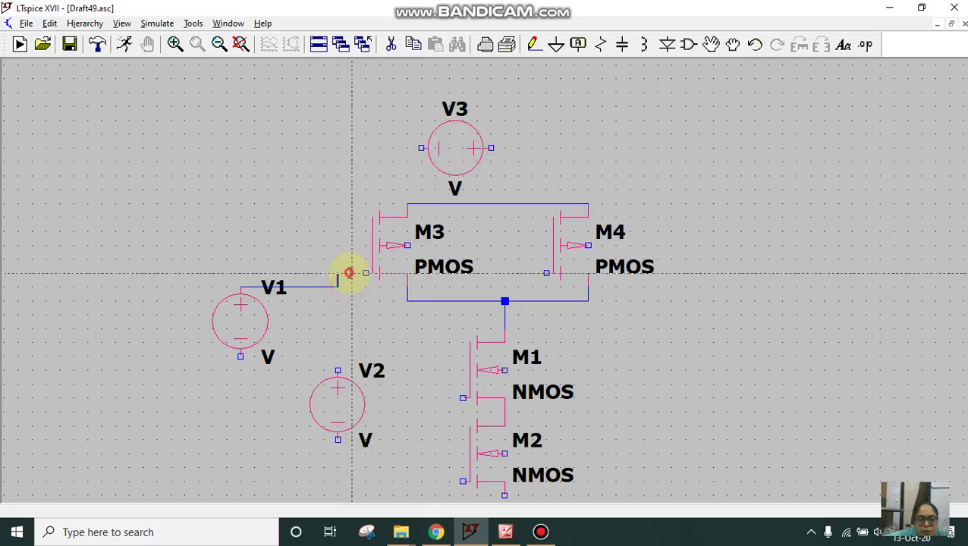
{"action": "left_click", "coordinate": [366, 273]}
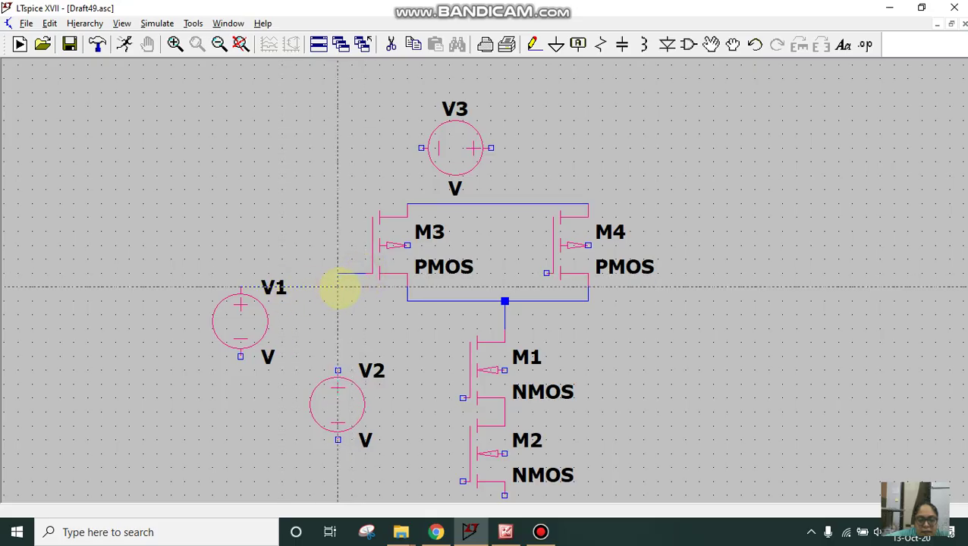
{"action": "left_click", "coordinate": [339, 289]}
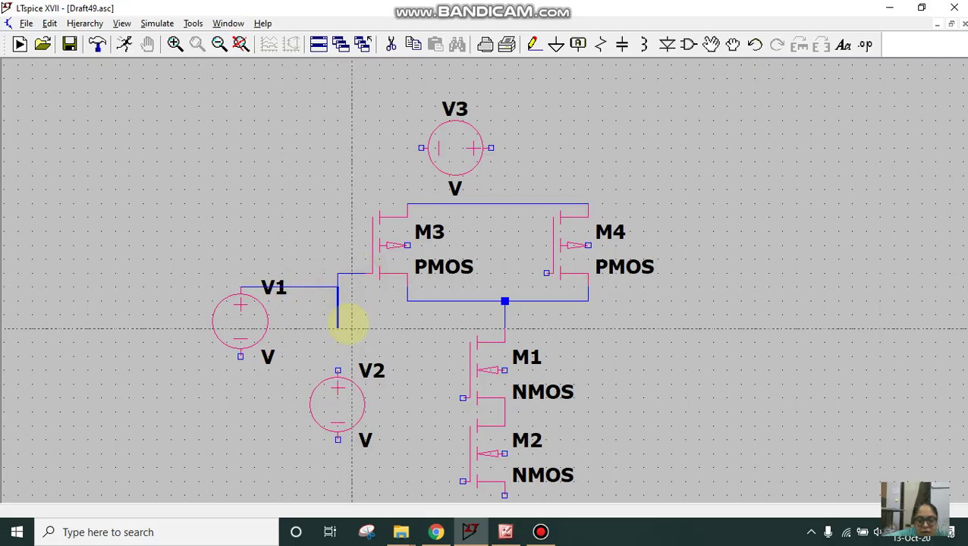
{"action": "left_click", "coordinate": [345, 326]}
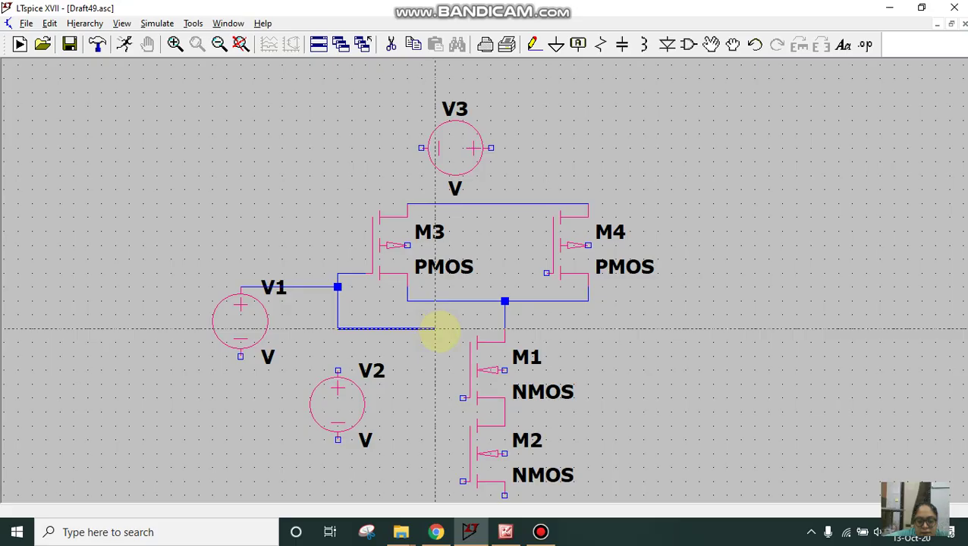
{"action": "left_click", "coordinate": [450, 328]}
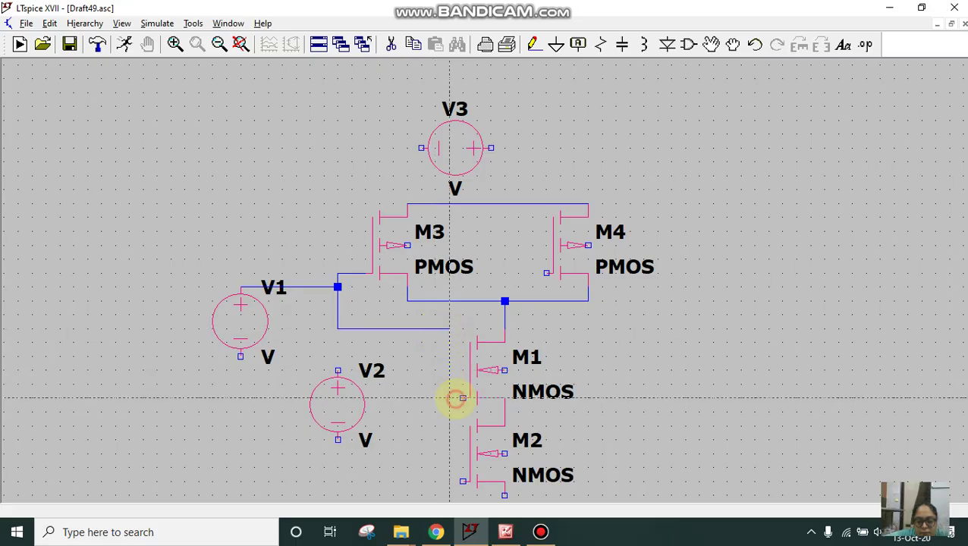
{"action": "left_click", "coordinate": [464, 397]}
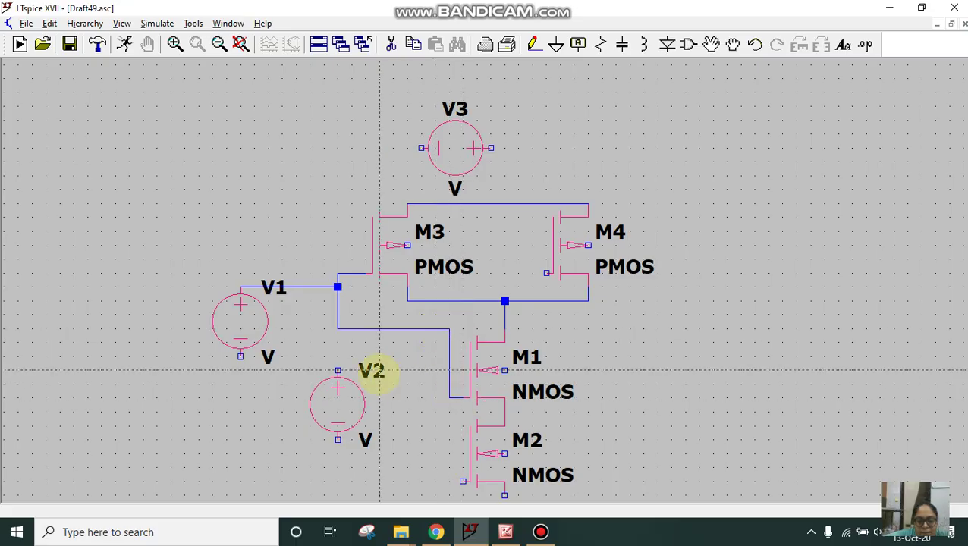
Wire V2's positive terminal to M2's gate
{"action": "left_click", "coordinate": [338, 371]}
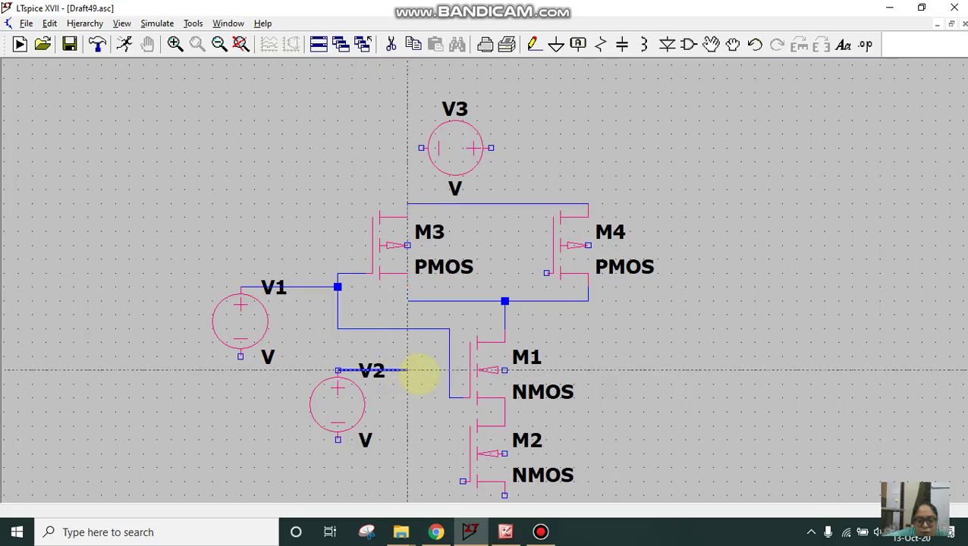
{"action": "left_click", "coordinate": [435, 372]}
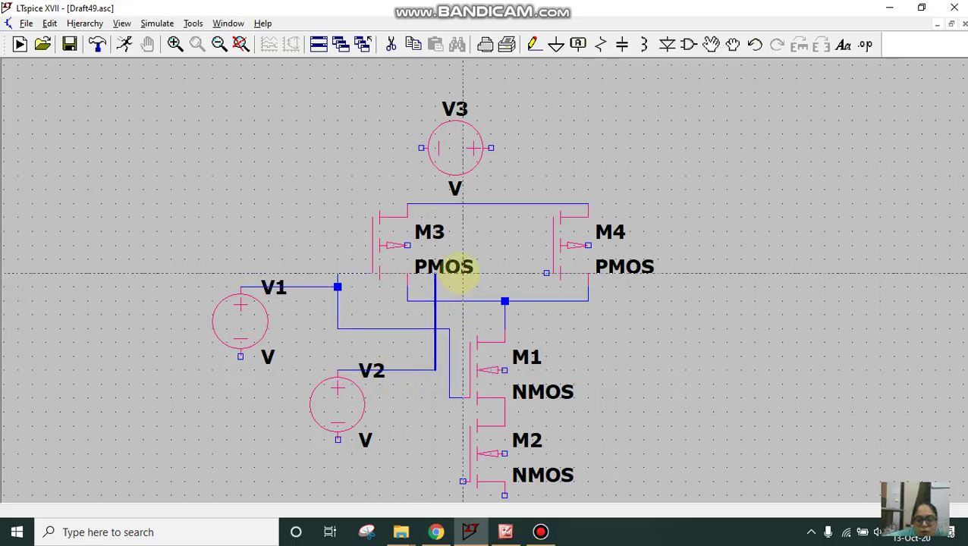
{"action": "key", "text": "ctrl+z"}
{"action": "left_click", "coordinate": [433, 372]}
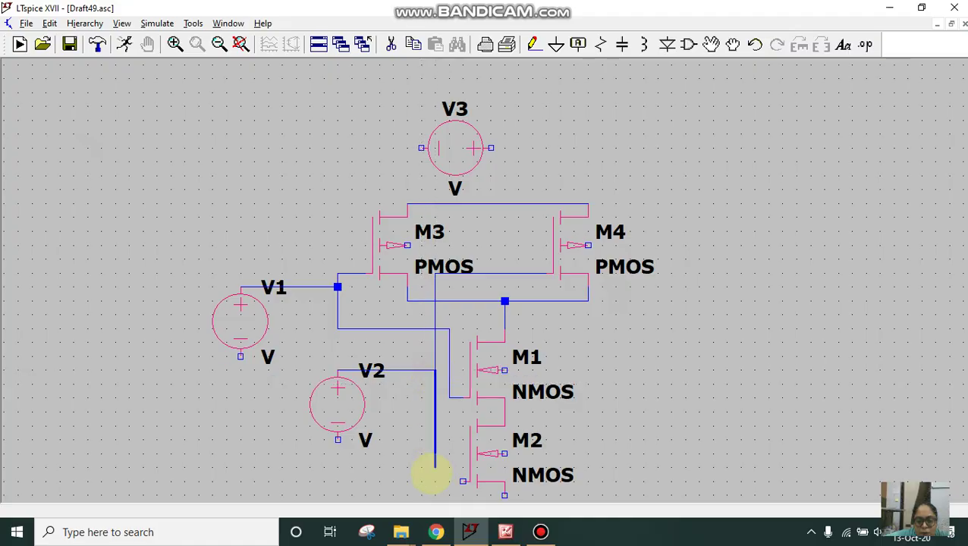
{"action": "left_click", "coordinate": [463, 482]}
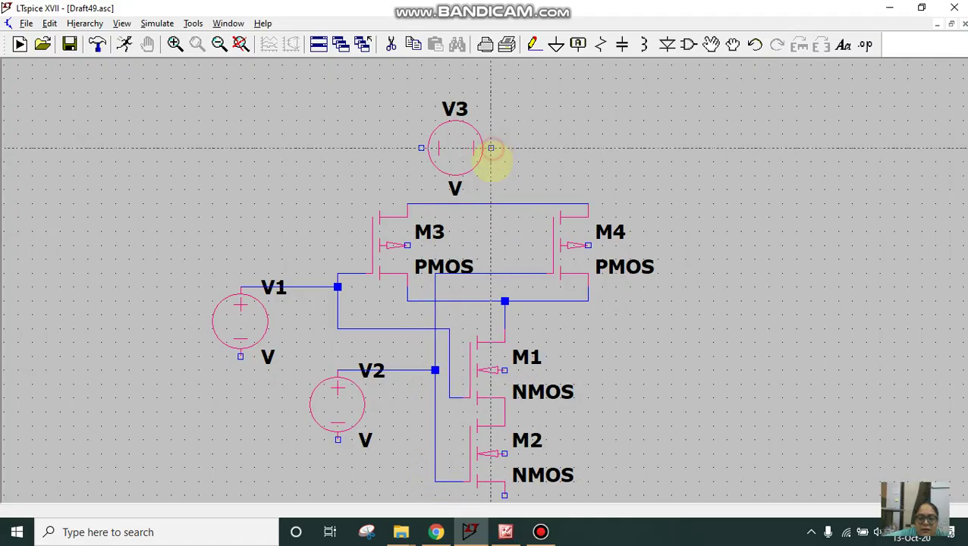
Connect V3's positive terminal and both PMOS body pins to the top rail
{"action": "left_click", "coordinate": [492, 203]}
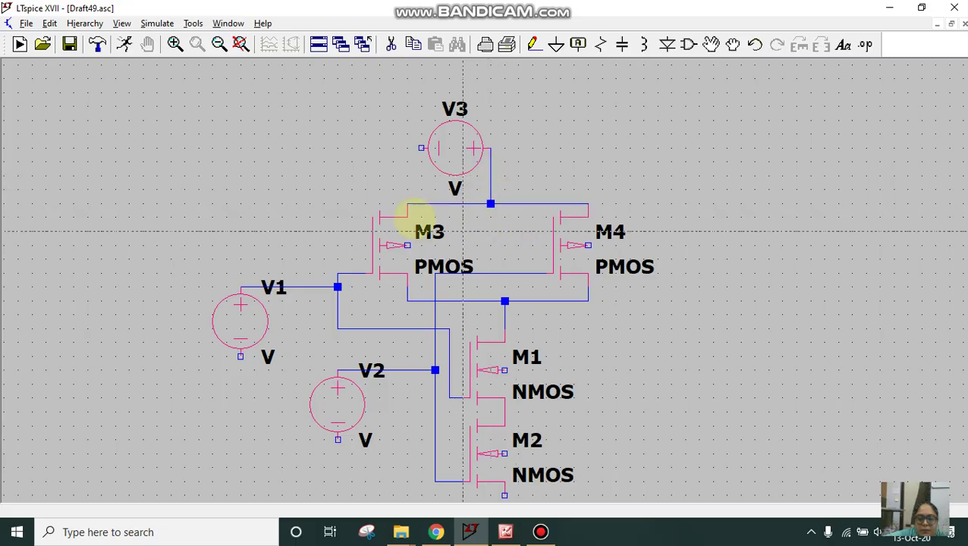
{"action": "left_click", "coordinate": [407, 245]}
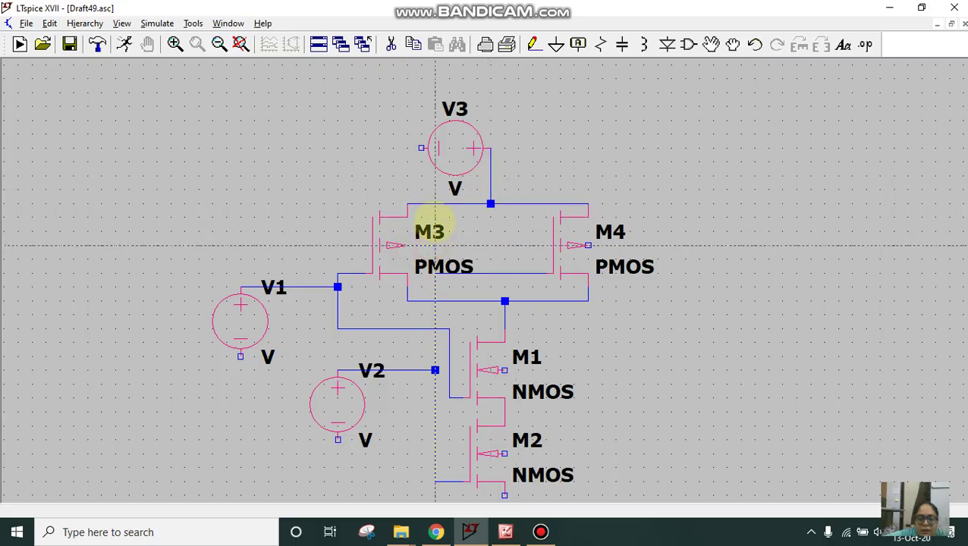
{"action": "left_click", "coordinate": [435, 202]}
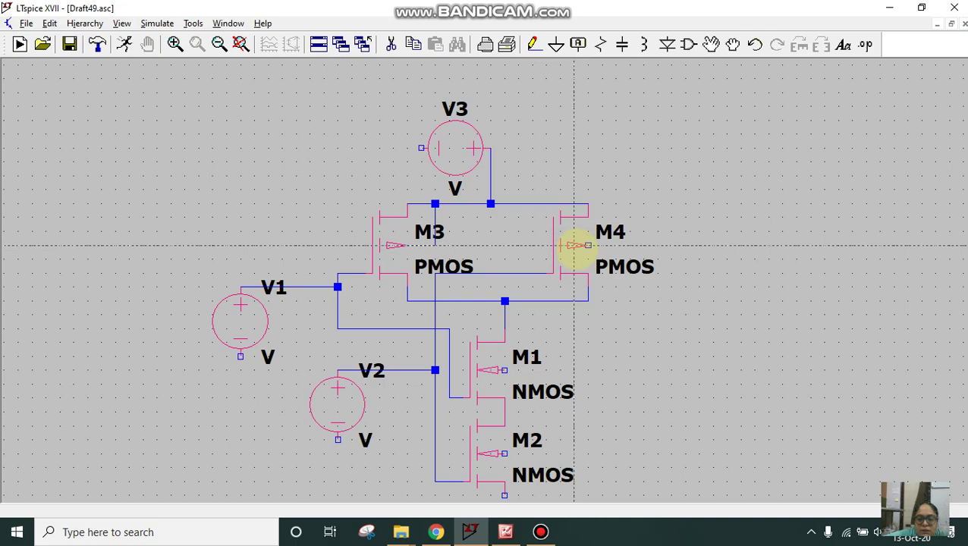
{"action": "left_click", "coordinate": [589, 245]}
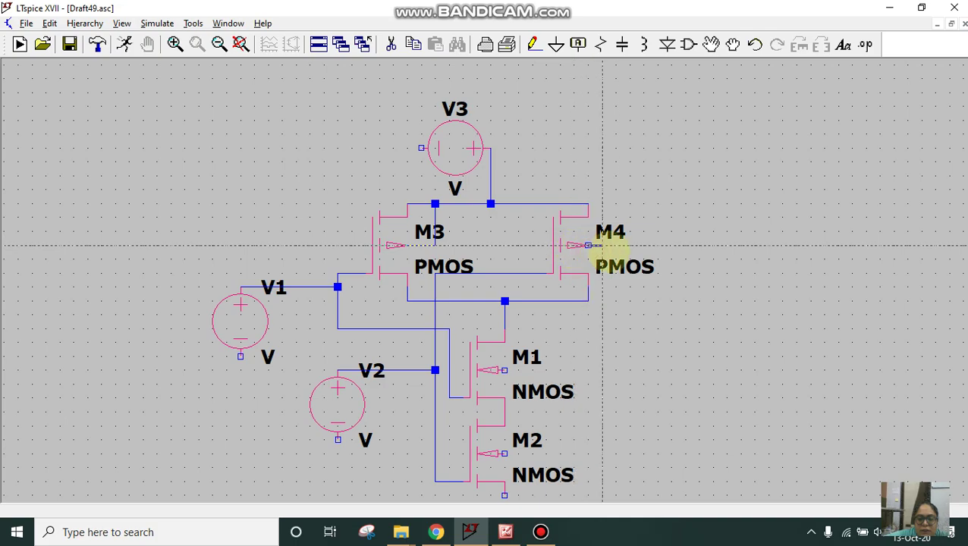
{"action": "left_click", "coordinate": [615, 205]}
{"action": "left_click", "coordinate": [589, 205]}
{"action": "scroll", "coordinate": [582, 358], "scroll_direction": "down", "scroll_amount": 1}
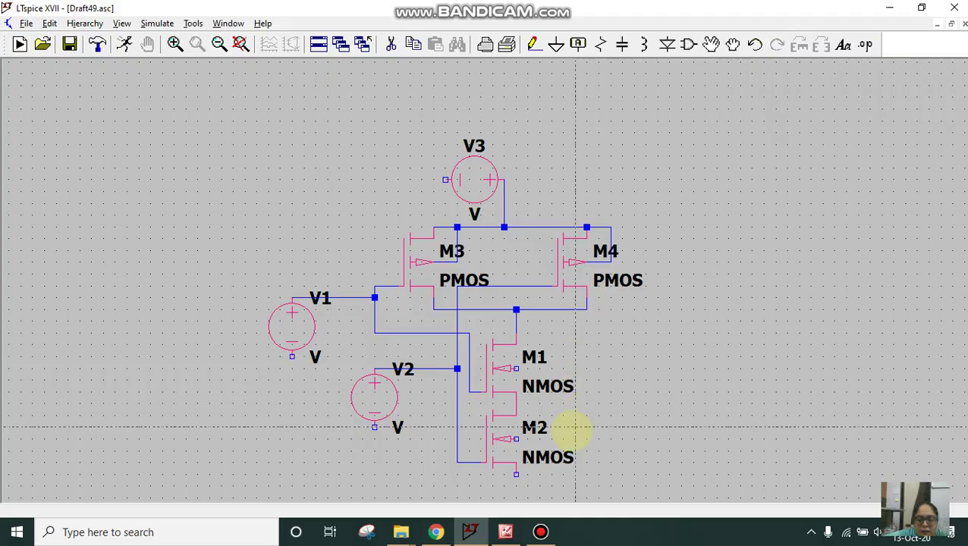
Place ground symbols below M2, V2 and V1 and beside V3's negative terminal
{"action": "left_click_drag", "start_coordinate": [606, 417], "coordinate": [579, 367]}
{"action": "left_click", "coordinate": [557, 44]}
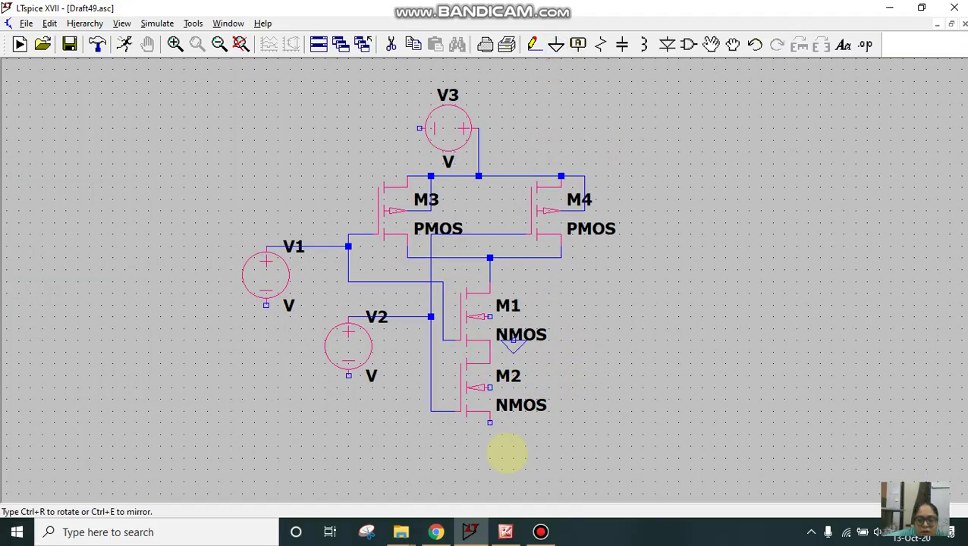
{"action": "left_click", "coordinate": [491, 449]}
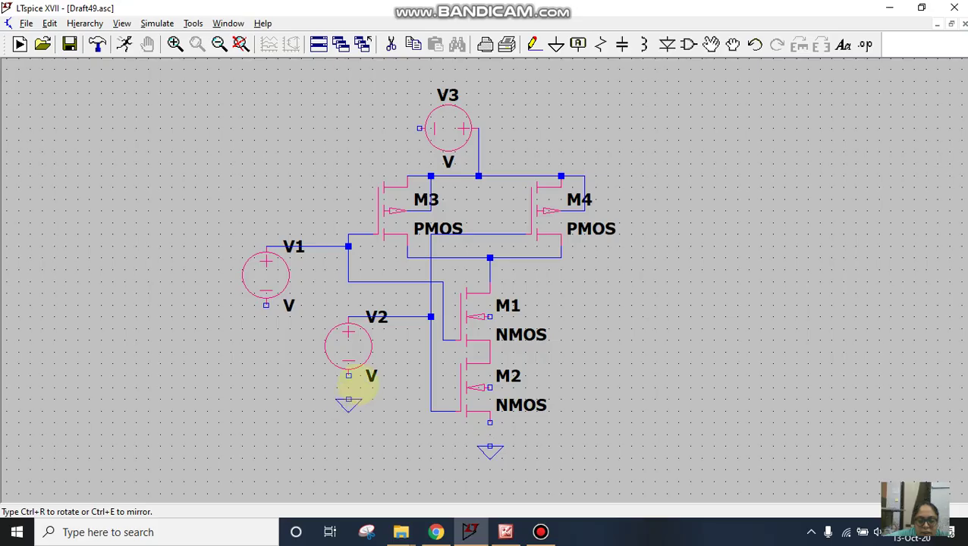
{"action": "left_click", "coordinate": [348, 377]}
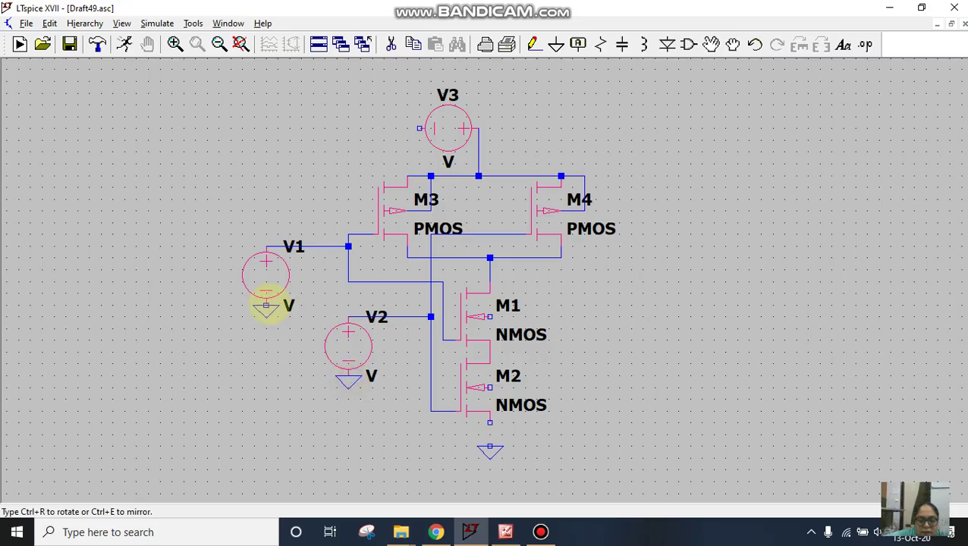
{"action": "left_click", "coordinate": [266, 306]}
{"action": "left_click", "coordinate": [397, 140]}
{"action": "key", "text": "Escape"}
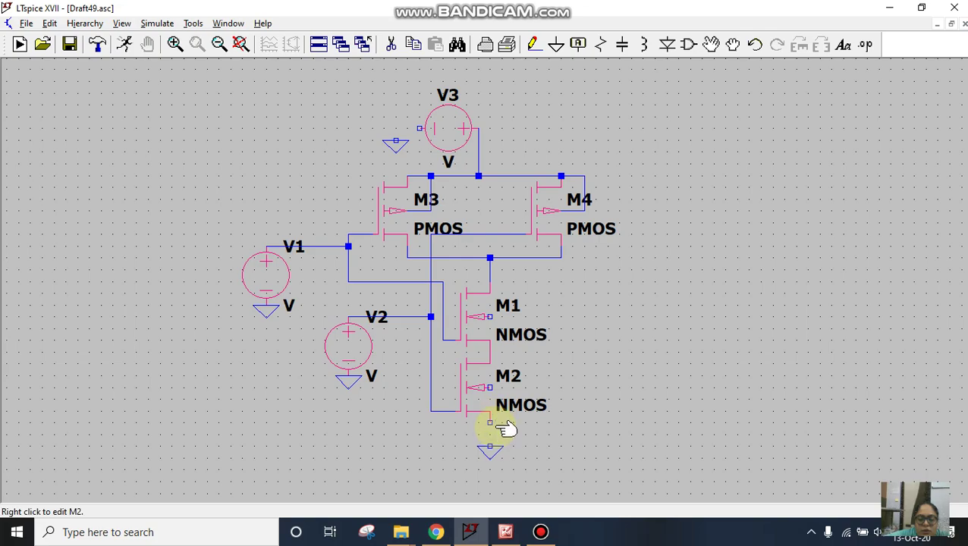
Wire M2's source and body pin down to its ground
{"action": "left_click", "coordinate": [533, 44]}
{"action": "left_click", "coordinate": [491, 423]}
{"action": "left_click", "coordinate": [491, 446]}
{"action": "left_click", "coordinate": [490, 388]}
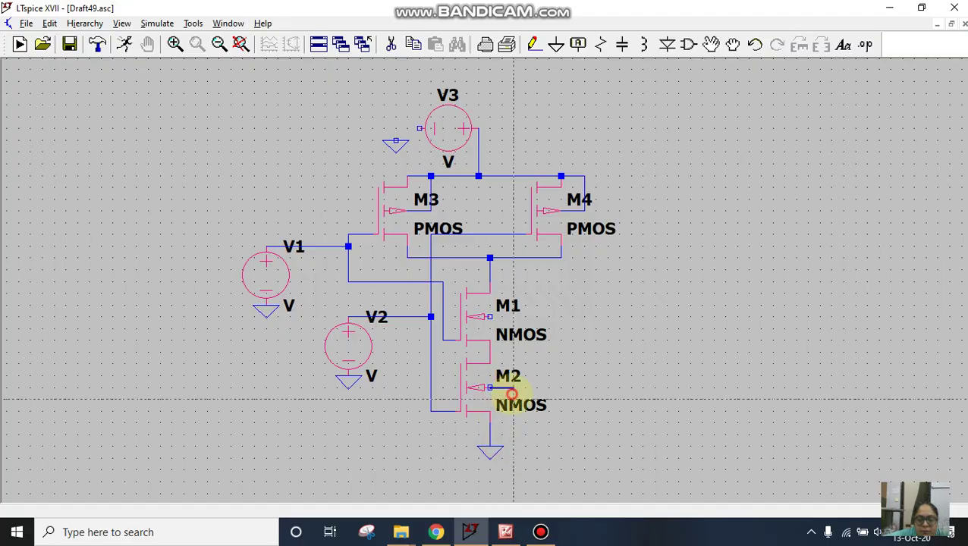
{"action": "left_click", "coordinate": [515, 434]}
{"action": "left_click", "coordinate": [490, 435]}
Tie M1's body to M2's body wire and start the output wire from the drain node
{"action": "left_click", "coordinate": [485, 314]}
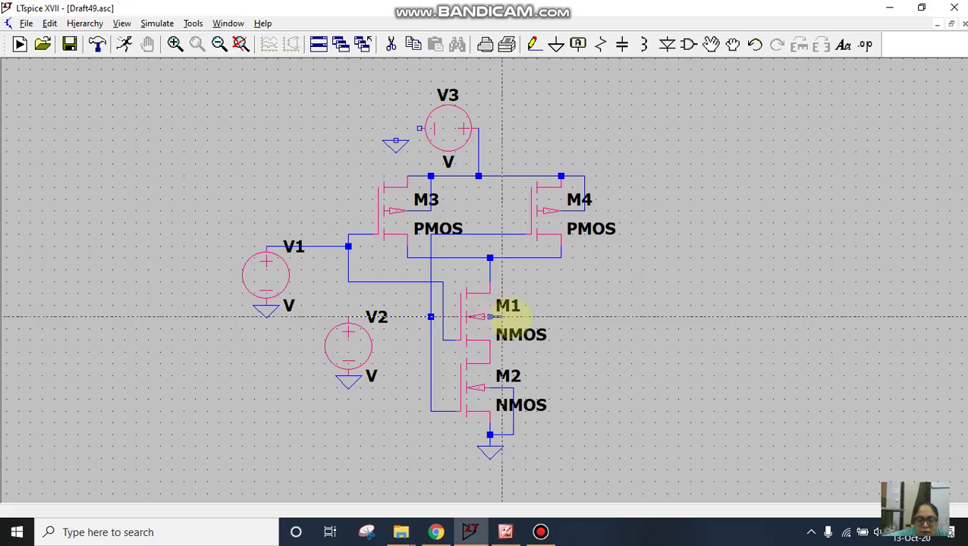
{"action": "left_click", "coordinate": [514, 388]}
{"action": "right_click", "coordinate": [514, 388]}
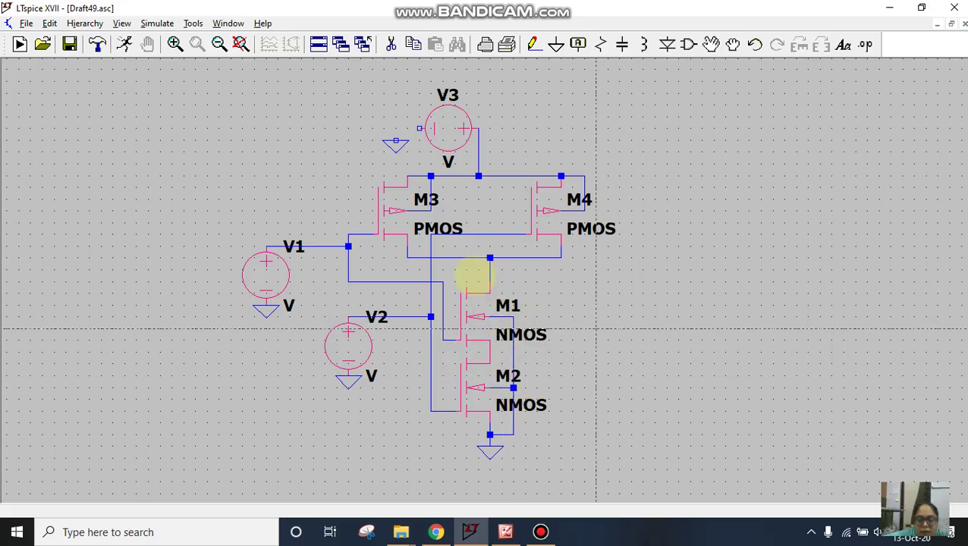
{"action": "left_click", "coordinate": [490, 269]}
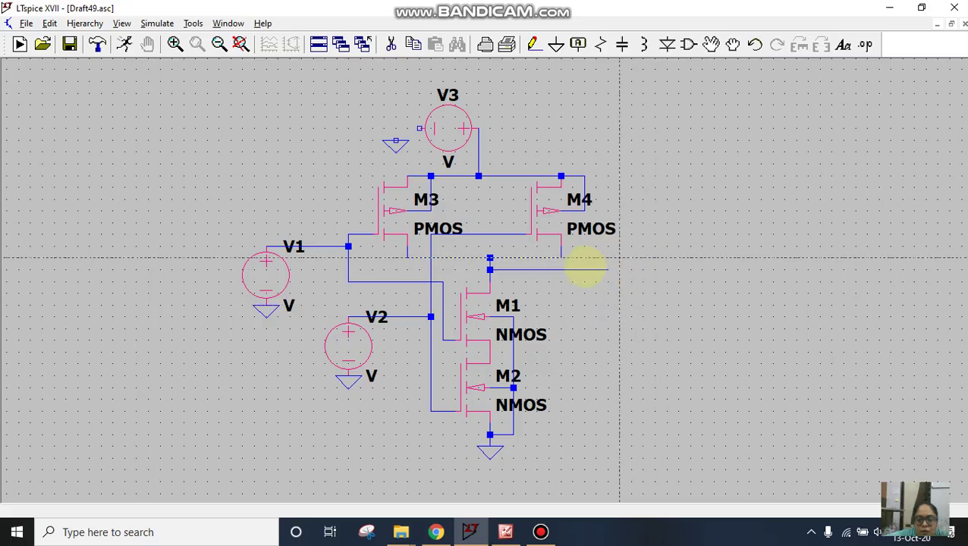
Ground V3's negative terminal and cap the output wire with a Vout output-port label
{"action": "left_click", "coordinate": [395, 129]}
{"action": "key", "text": "Escape"}
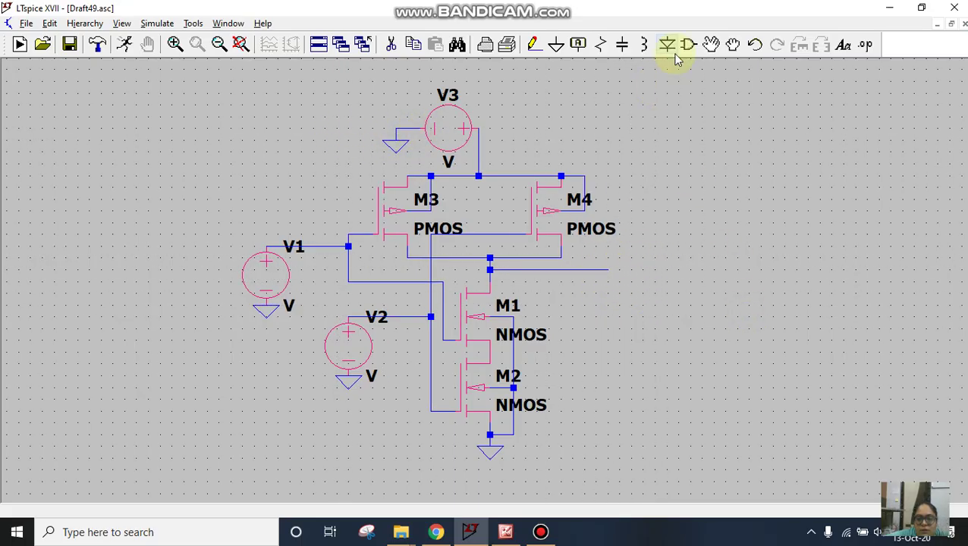
{"action": "left_click", "coordinate": [577, 44]}
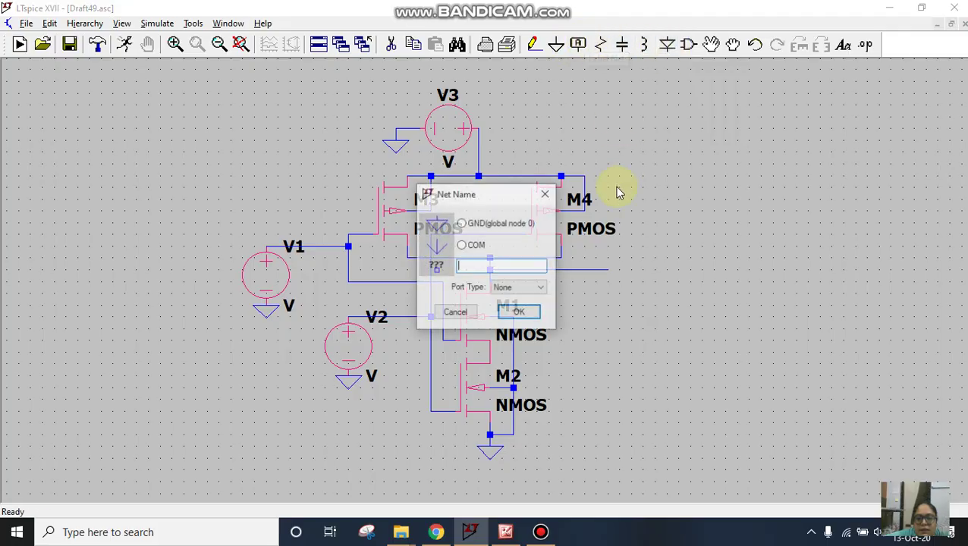
{"action": "type", "text": "Vout"}
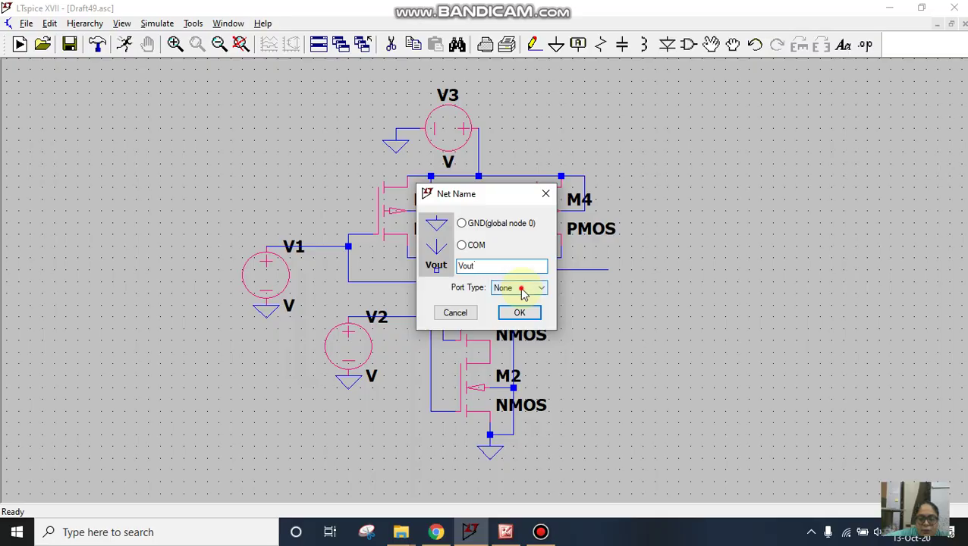
{"action": "left_click", "coordinate": [522, 289]}
{"action": "left_click", "coordinate": [524, 319]}
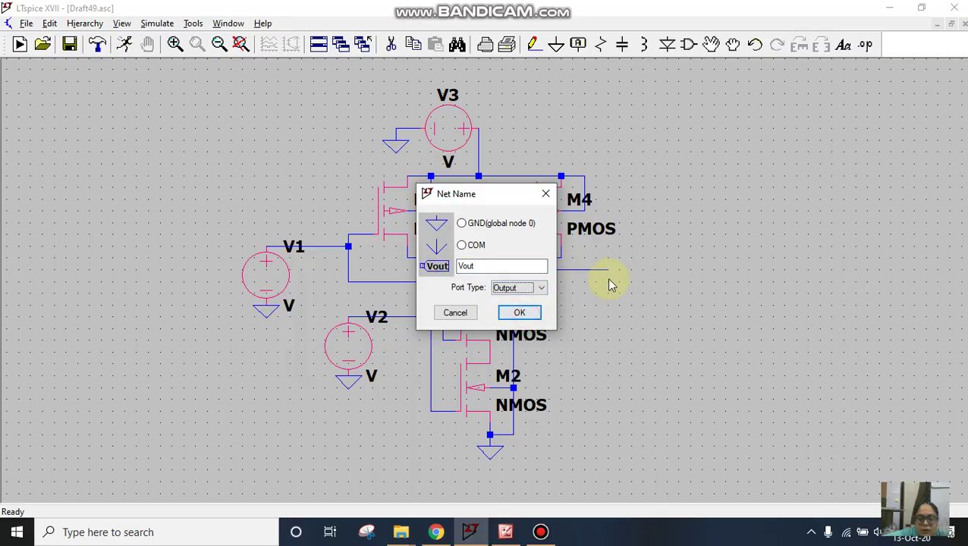
{"action": "left_click", "coordinate": [531, 312]}
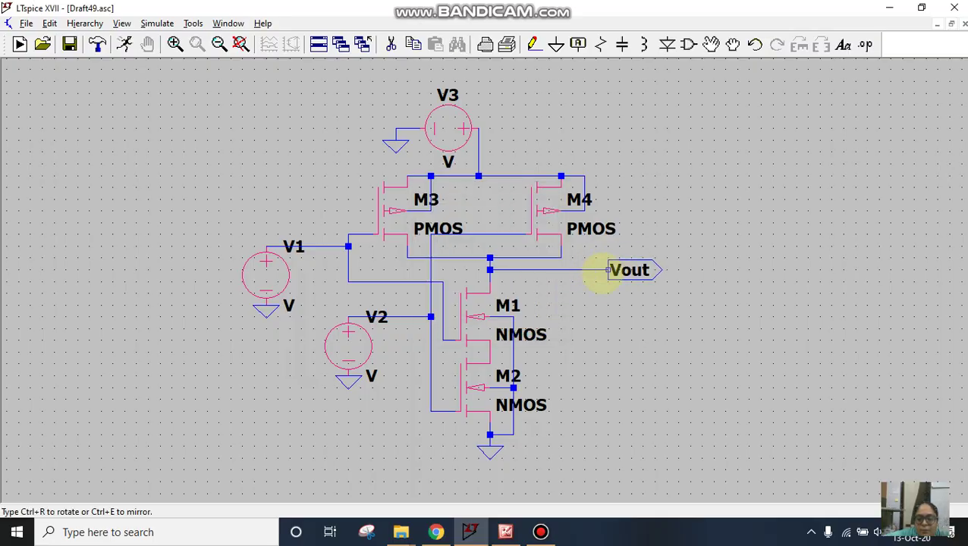
{"action": "left_click", "coordinate": [600, 273]}
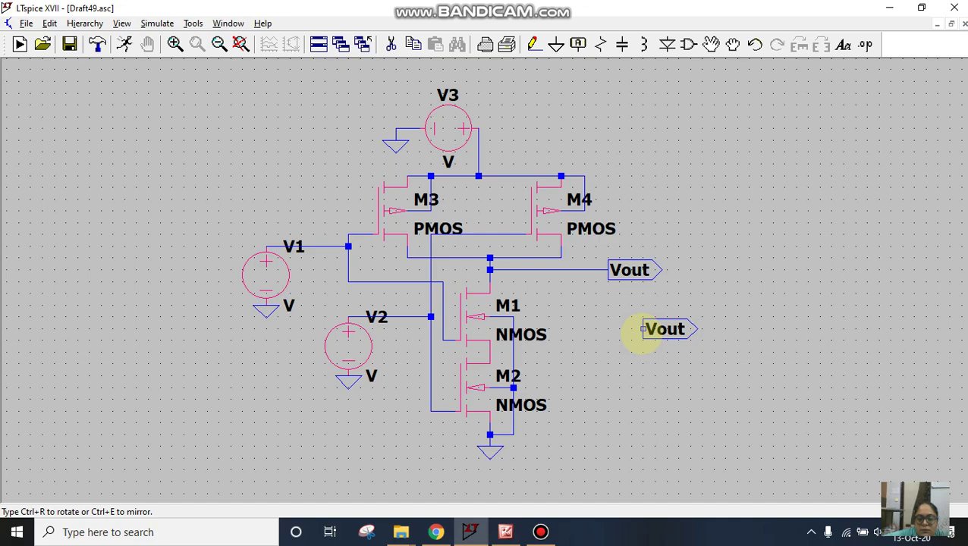
{"action": "key", "text": "Escape"}
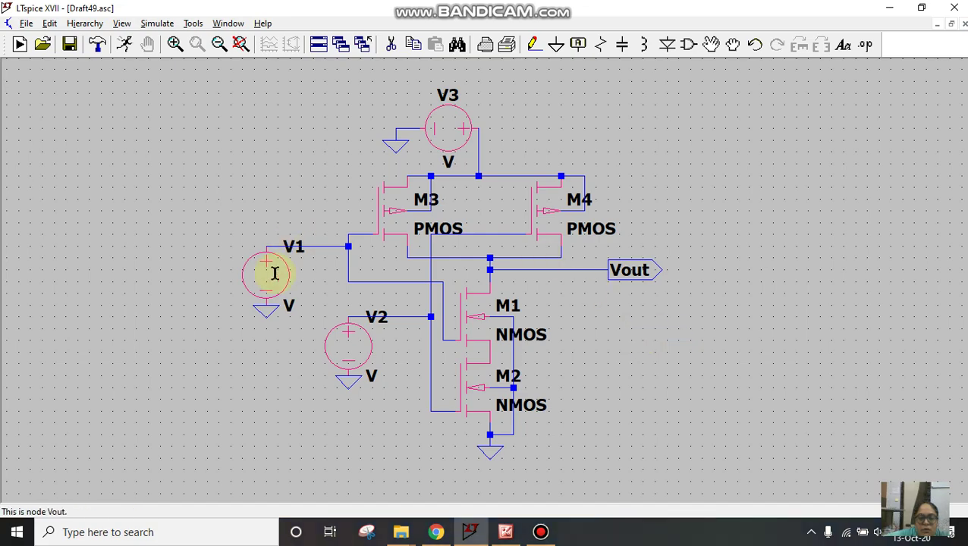
Set V1 to PULSE(0 5 0 5n 5n 40m 80m) in its advanced source settings
{"action": "right_click", "coordinate": [269, 273]}
{"action": "left_click", "coordinate": [584, 288]}
{"action": "left_click", "coordinate": [295, 146]}
{"action": "left_click", "coordinate": [445, 259]}
{"action": "type", "text": "5"}
{"action": "left_click", "coordinate": [452, 290]}
{"action": "type", "text": "0"}
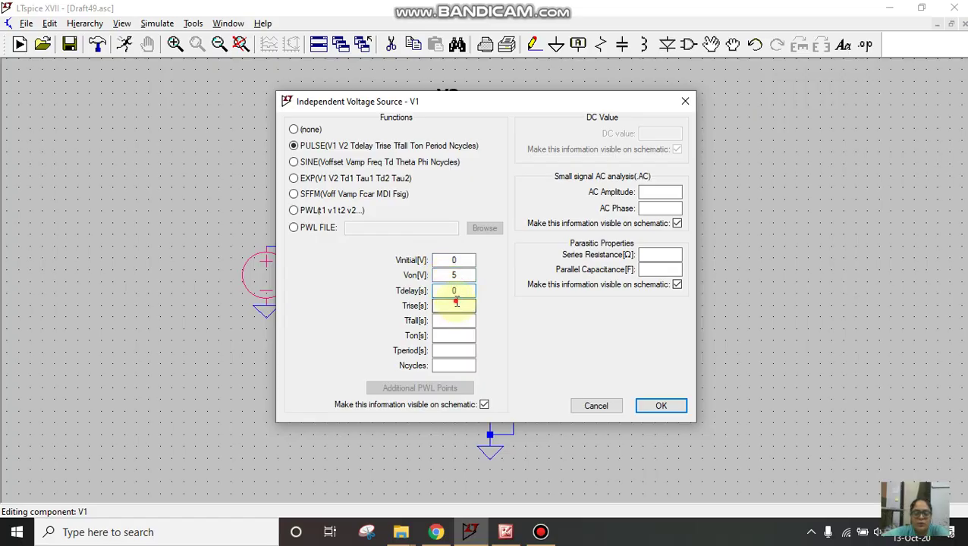
{"action": "left_click", "coordinate": [456, 303]}
{"action": "type", "text": "5"}
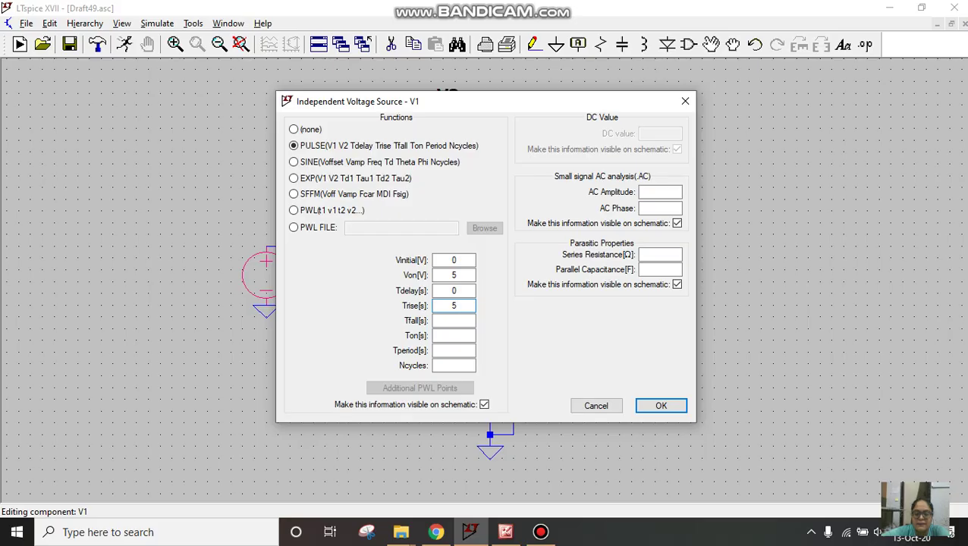
{"action": "type", "text": "5n"}
{"action": "left_click", "coordinate": [463, 335]}
{"action": "type", "text": "20"}
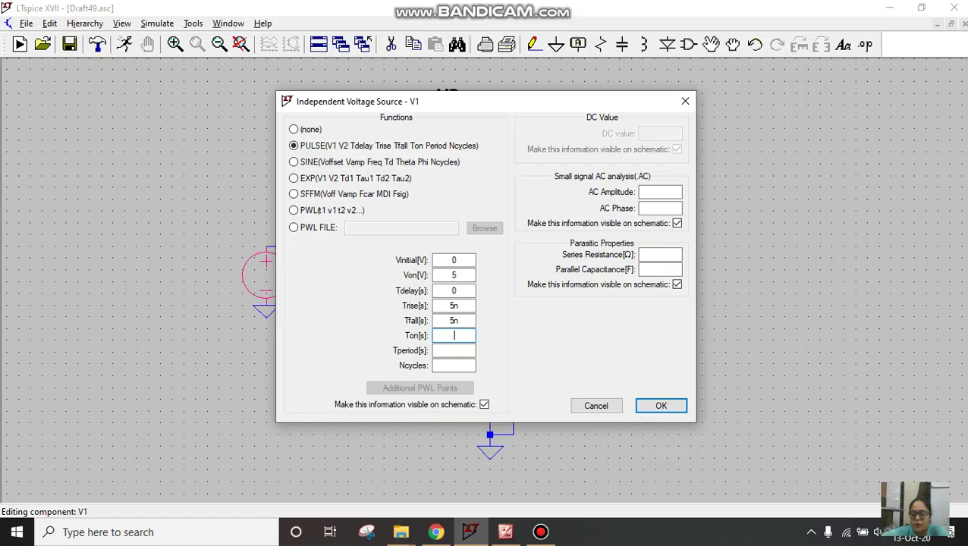
{"action": "type", "text": "m"}
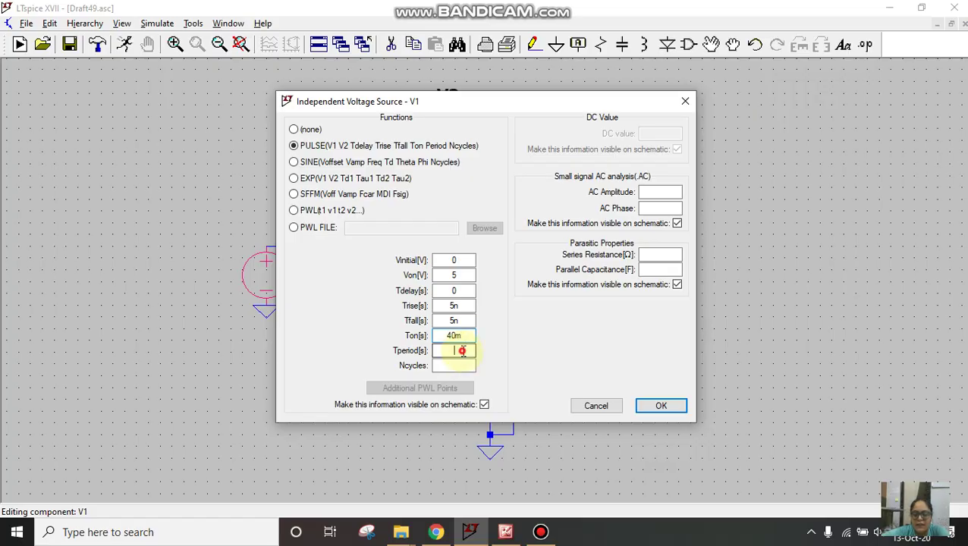
{"action": "left_click", "coordinate": [655, 408]}
Make V2 a PULSE source with 0 V initial and 5 V on-voltage
{"action": "right_click", "coordinate": [362, 341]}
{"action": "left_click", "coordinate": [581, 289]}
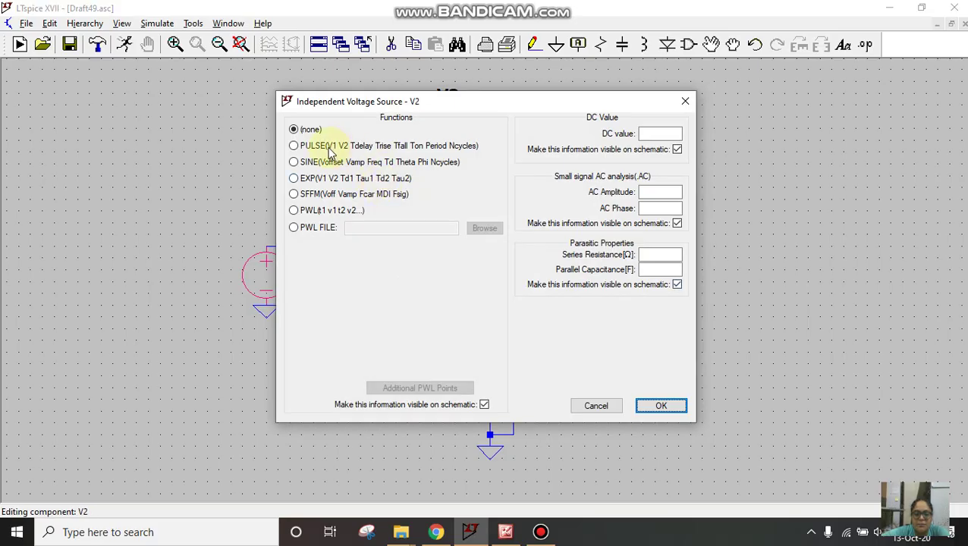
{"action": "left_click", "coordinate": [315, 145]}
{"action": "left_click", "coordinate": [454, 259]}
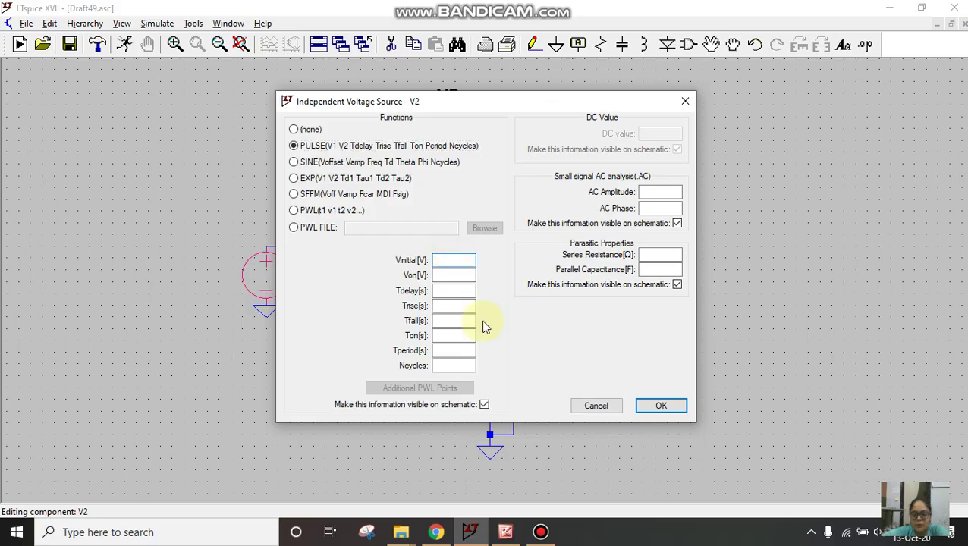
{"action": "type", "text": "0"}
{"action": "key", "text": "Tab"}
{"action": "type", "text": "5"}
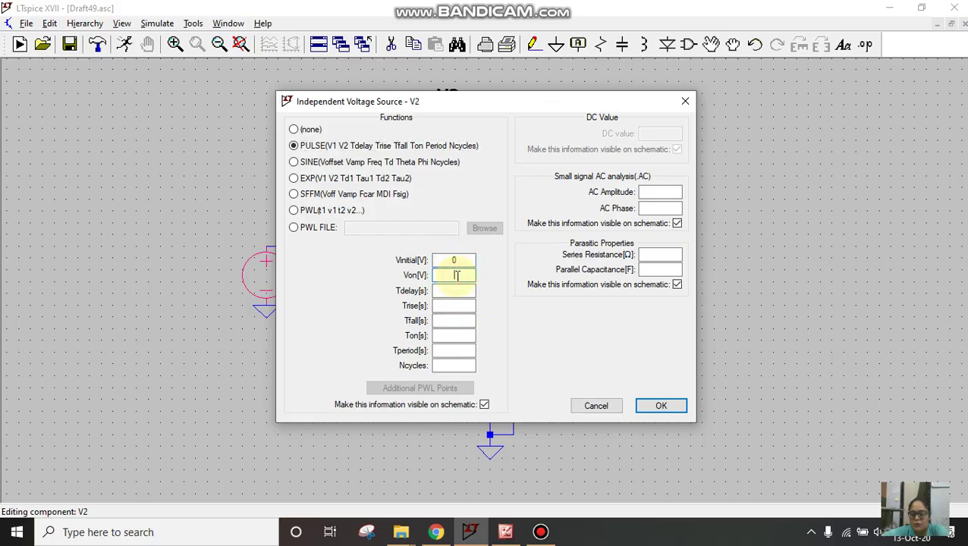
{"action": "type", "text": "0"}
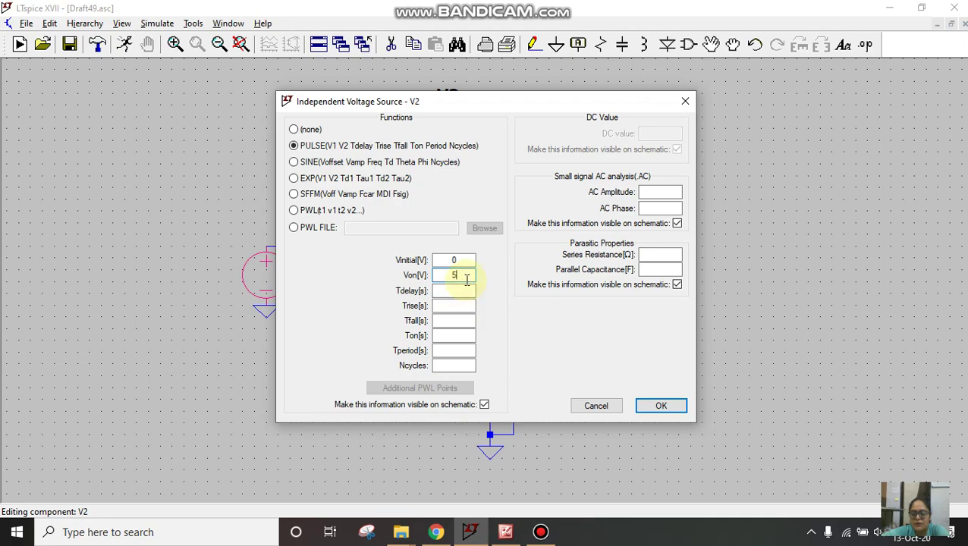
Give V2's pulse 0 delay, 5n rise and fall, 20m on-time and 40m period
{"action": "left_click", "coordinate": [468, 294]}
{"action": "type", "text": "0"}
{"action": "left_click", "coordinate": [461, 306]}
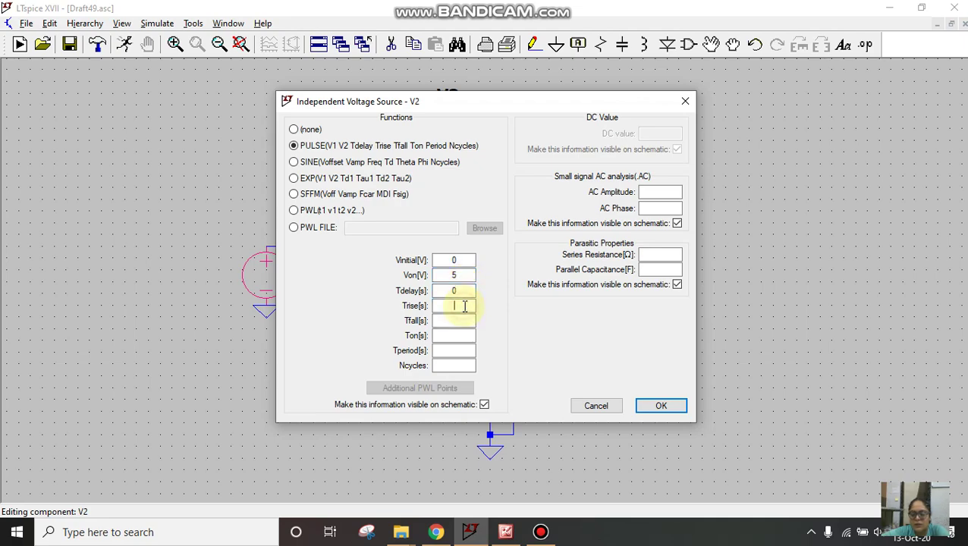
{"action": "type", "text": "5n"}
{"action": "left_click", "coordinate": [469, 321]}
{"action": "type", "text": "5"}
{"action": "left_click", "coordinate": [469, 337]}
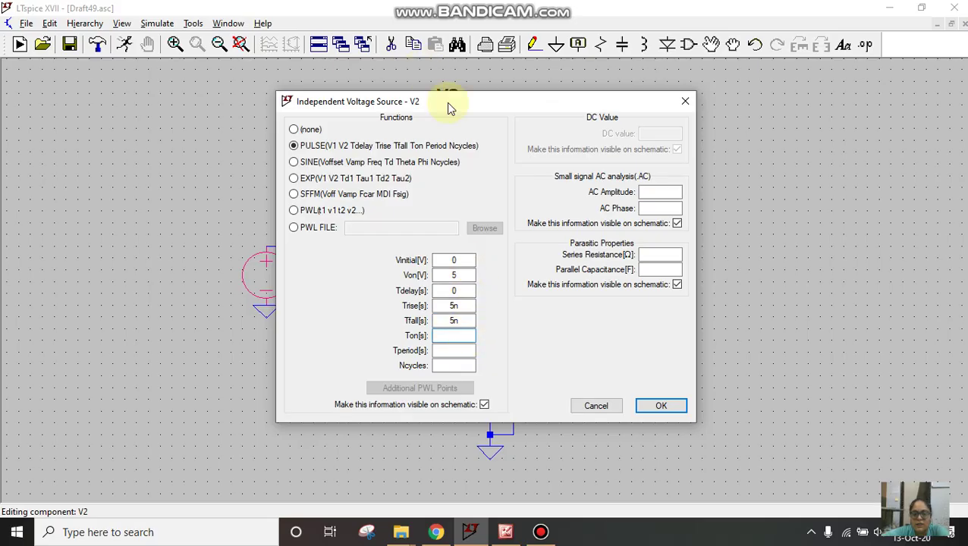
{"action": "type", "text": "20m"}
{"action": "left_click", "coordinate": [470, 350]}
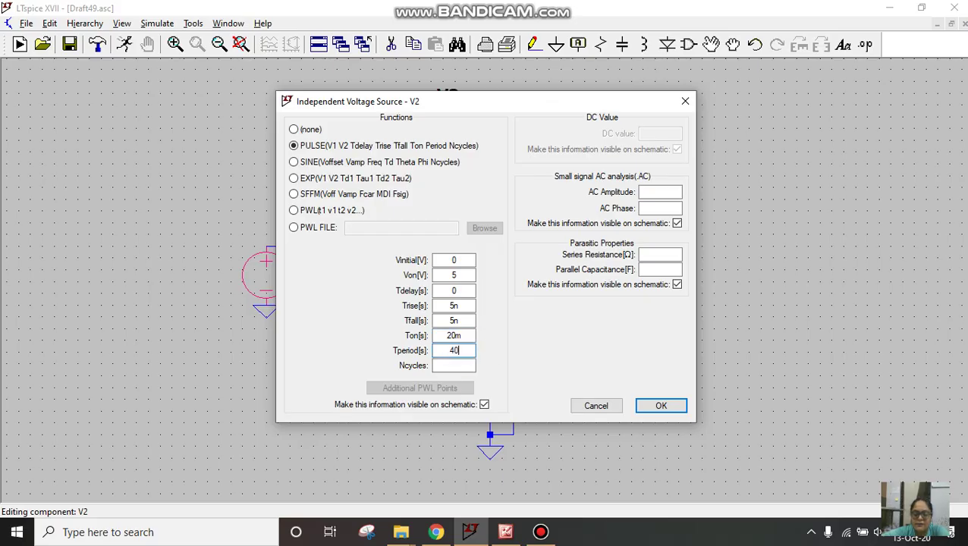
{"action": "left_click", "coordinate": [653, 404]}
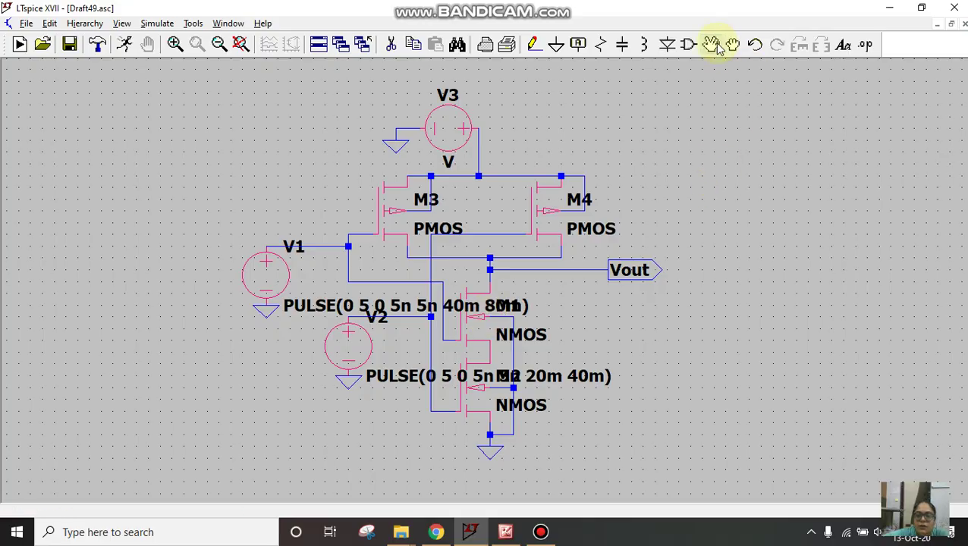
Move the V1 and V2 pulse labels left of their sources, clear of the transistors
{"action": "left_click", "coordinate": [711, 44]}
{"action": "left_click", "coordinate": [324, 305]}
{"action": "left_click", "coordinate": [127, 232]}
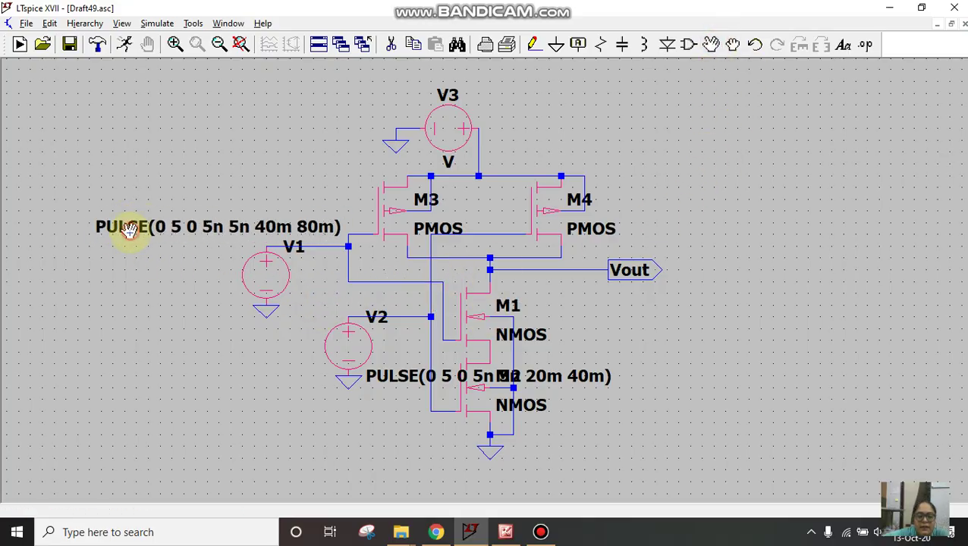
{"action": "left_click", "coordinate": [406, 377]}
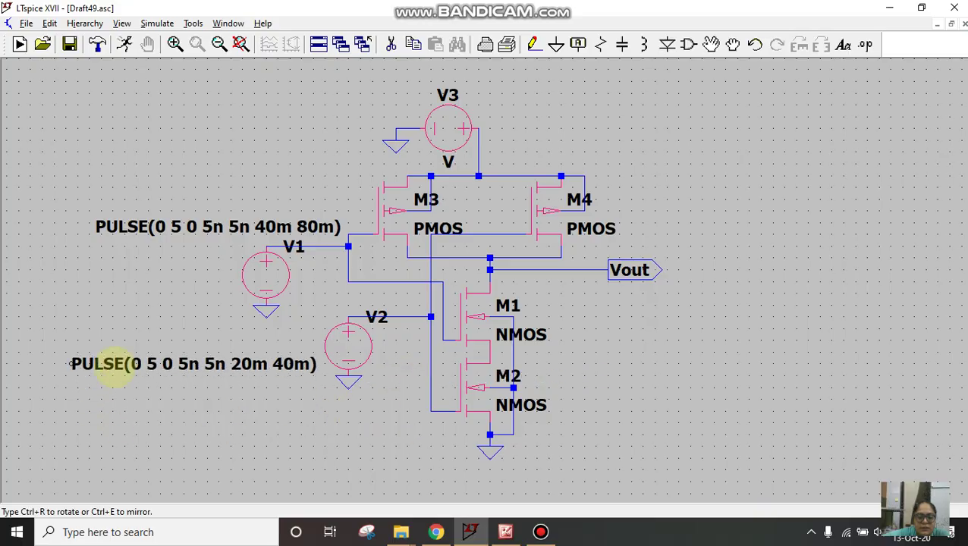
{"action": "left_click", "coordinate": [107, 362]}
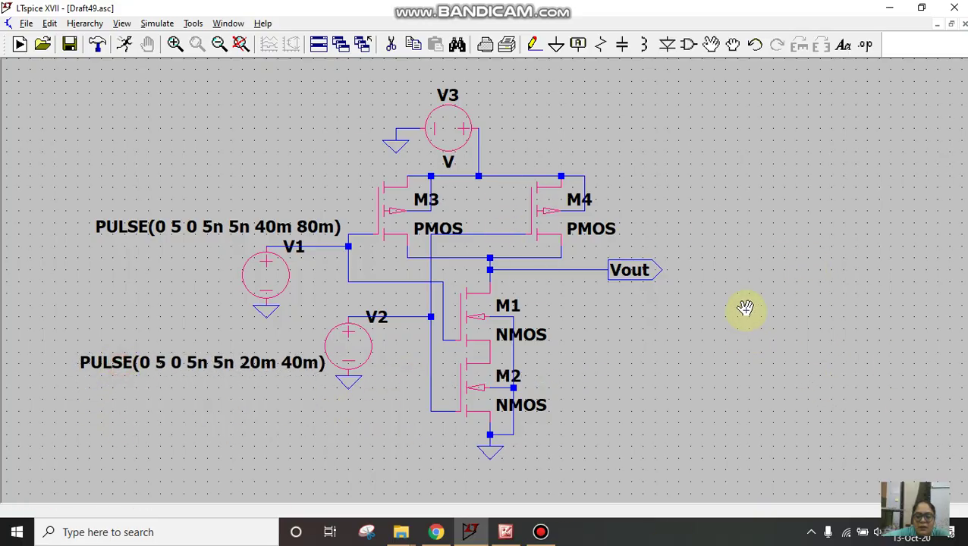
Set V3's voltage to 5 V
{"action": "right_click", "coordinate": [457, 127]}
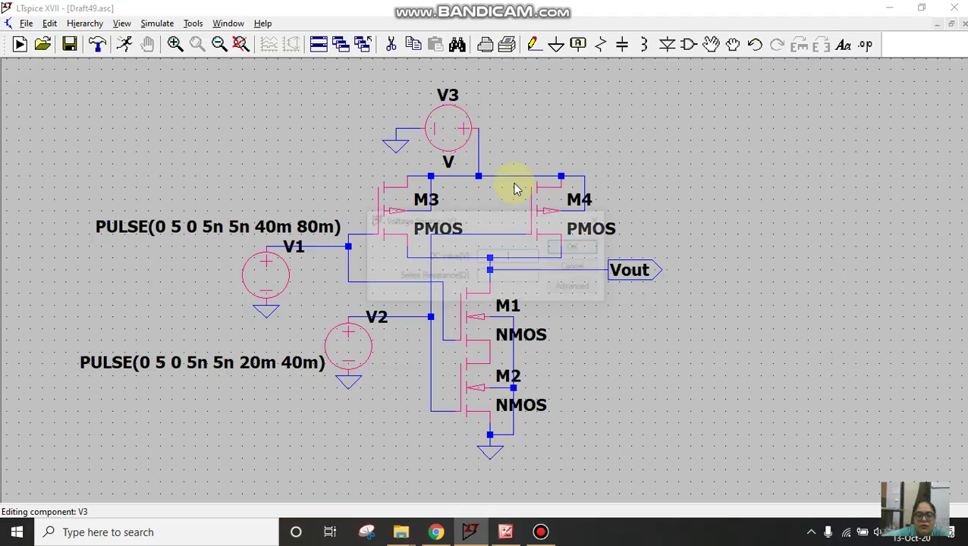
{"action": "type", "text": "5"}
{"action": "key", "text": "Return"}
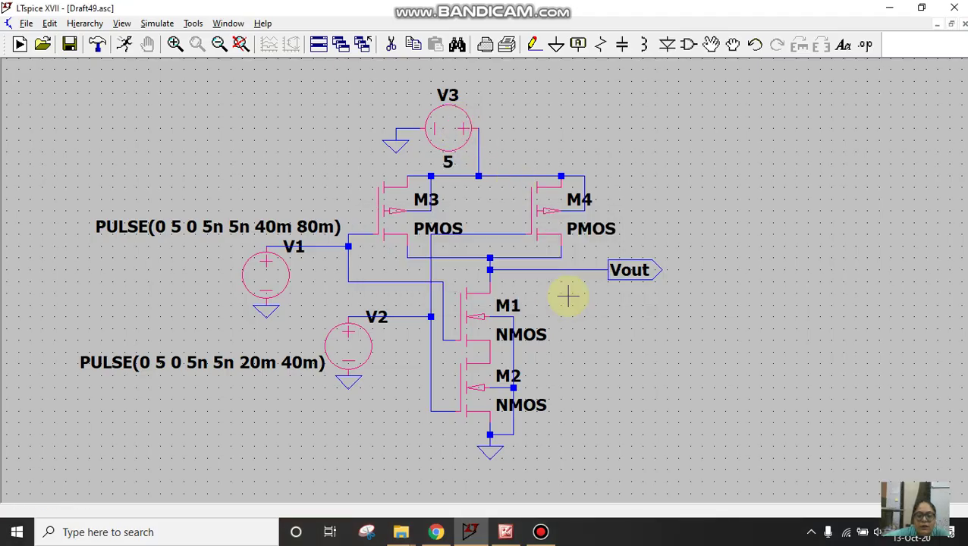
Create a .tran 80m transient command and place the directive to the right of the circuit
{"action": "left_click", "coordinate": [151, 24]}
{"action": "left_click", "coordinate": [190, 161]}
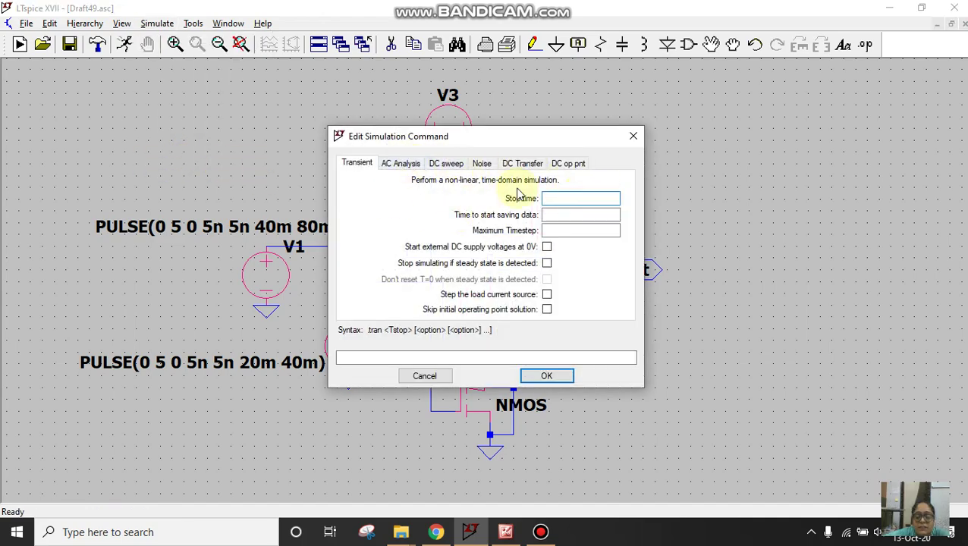
{"action": "type", "text": "80m"}
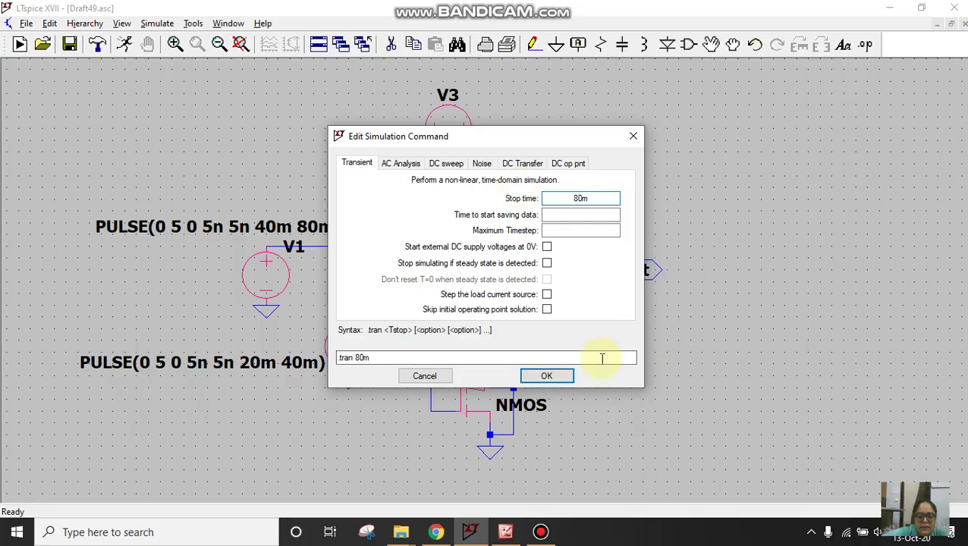
{"action": "left_click", "coordinate": [546, 376]}
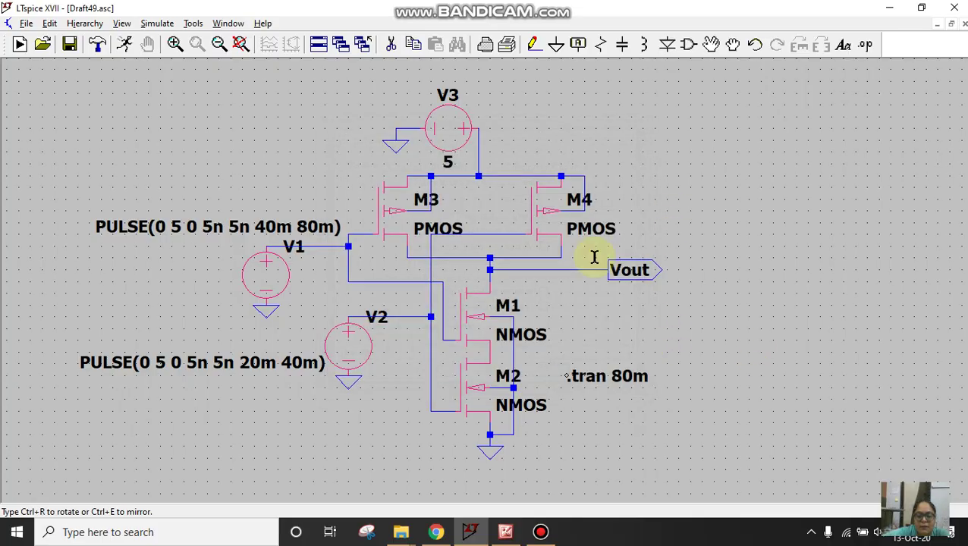
{"action": "left_click", "coordinate": [601, 353]}
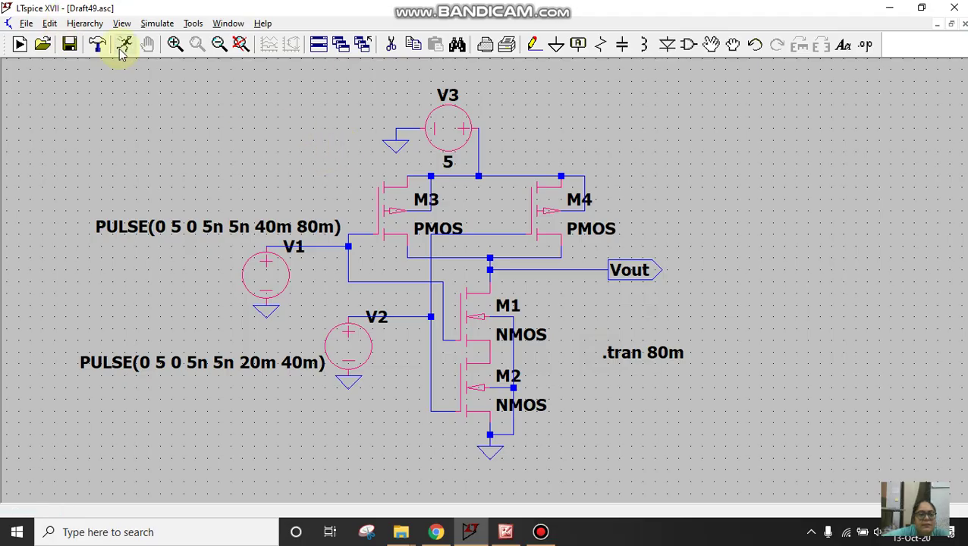
Run the simulation and tile the schematic and waveform windows vertically
{"action": "left_click", "coordinate": [123, 44]}
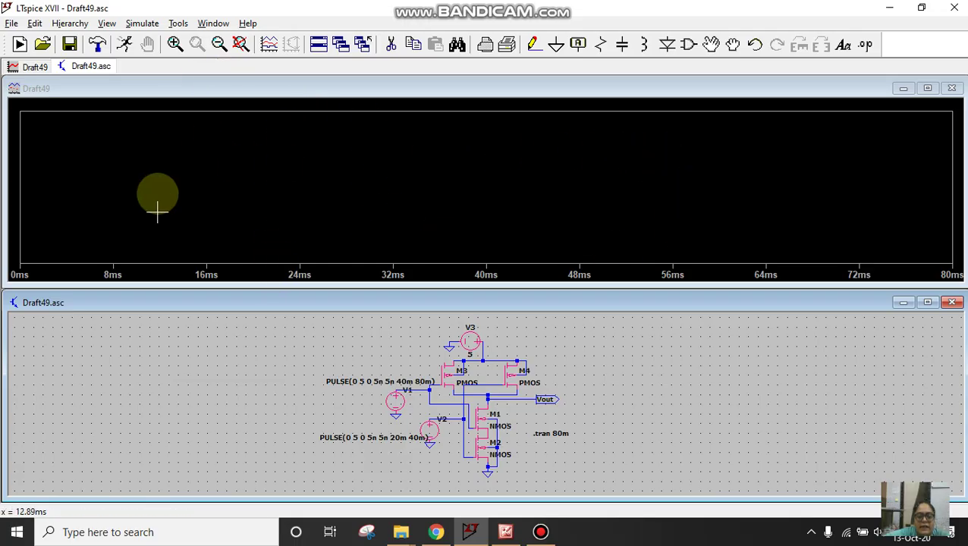
{"action": "left_click", "coordinate": [217, 25]}
{"action": "left_click", "coordinate": [231, 60]}
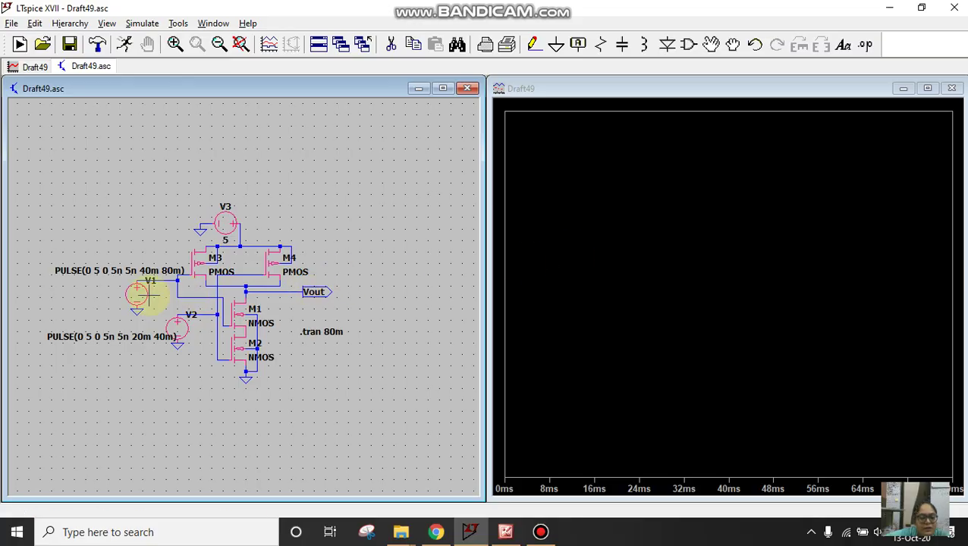
Add two plot panes so the waveform window has three panes
{"action": "right_click", "coordinate": [632, 196]}
{"action": "left_click", "coordinate": [683, 284]}
{"action": "right_click", "coordinate": [629, 217]}
{"action": "left_click", "coordinate": [663, 303]}
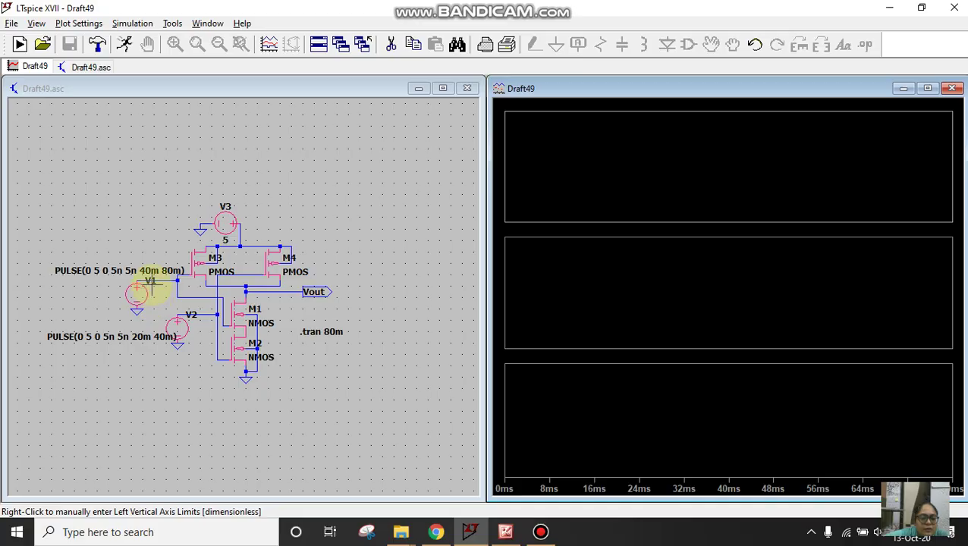
Probe V1's input in the top pane, V2's input in the middle, and Vout in the bottom
{"action": "left_click", "coordinate": [152, 282]}
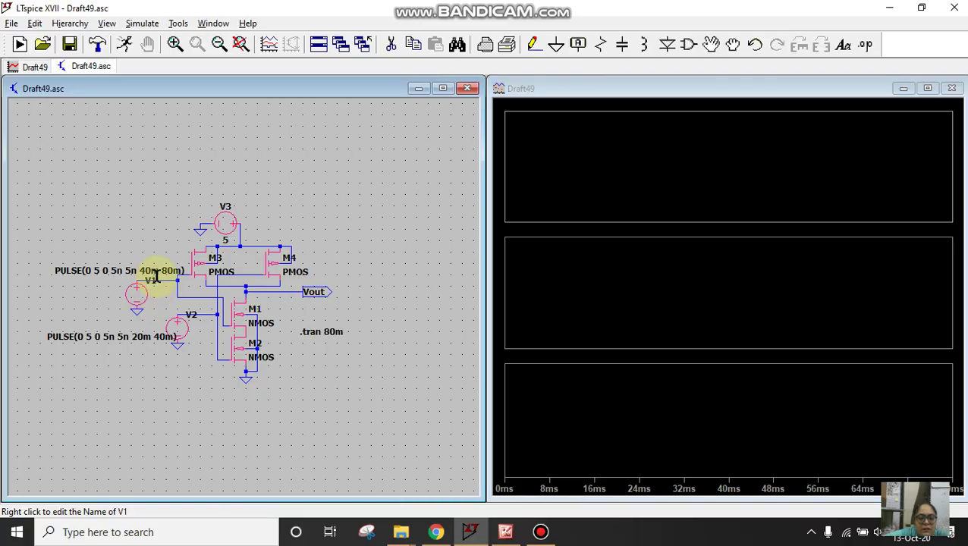
{"action": "left_click", "coordinate": [161, 280]}
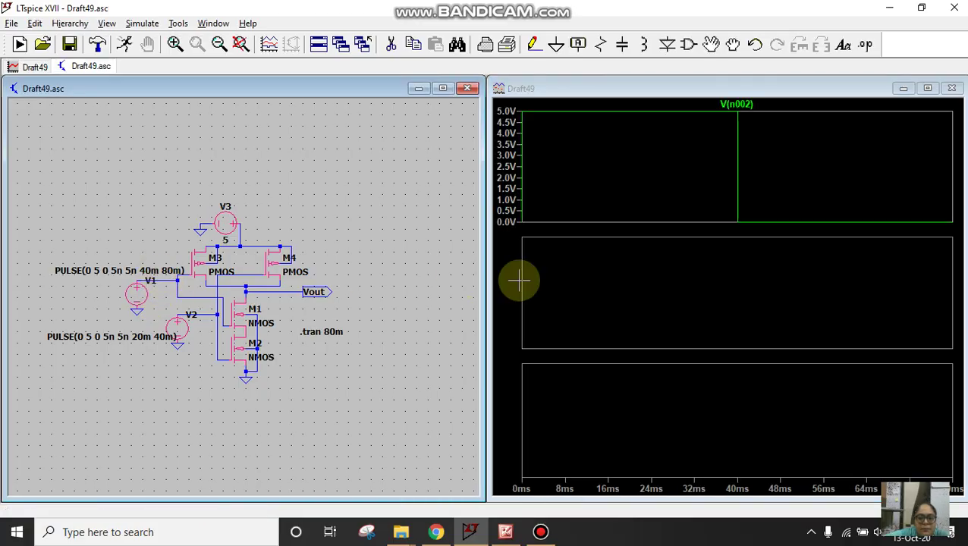
{"action": "left_click", "coordinate": [588, 265]}
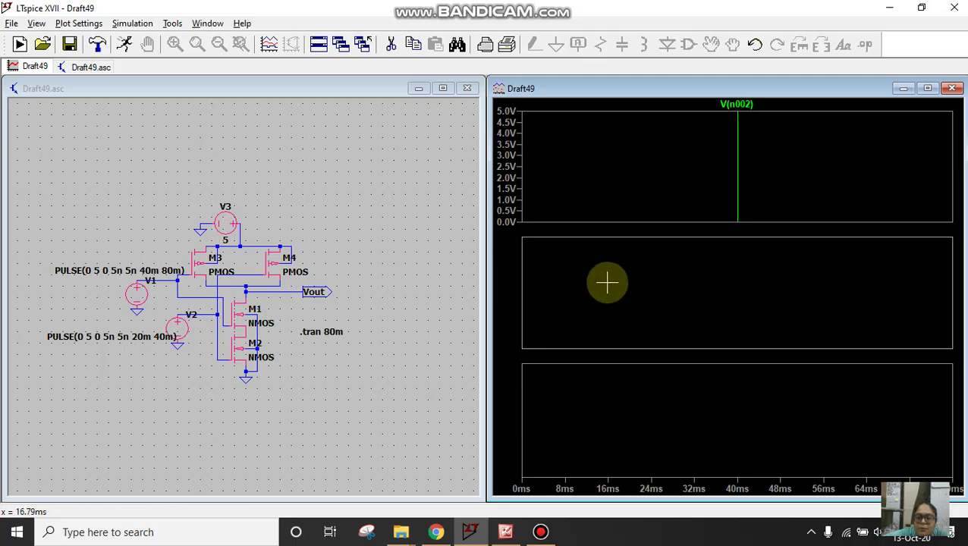
{"action": "left_click", "coordinate": [193, 314]}
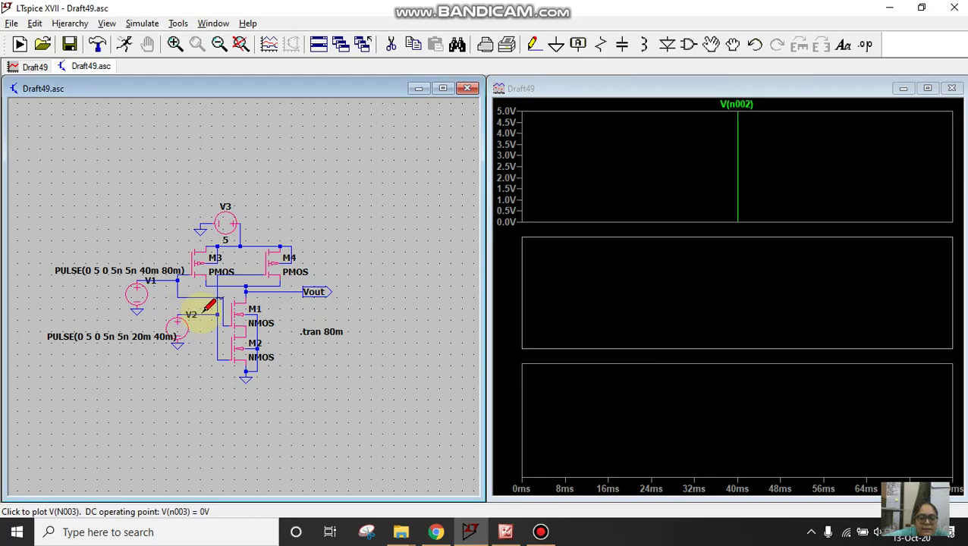
{"action": "left_click", "coordinate": [205, 308]}
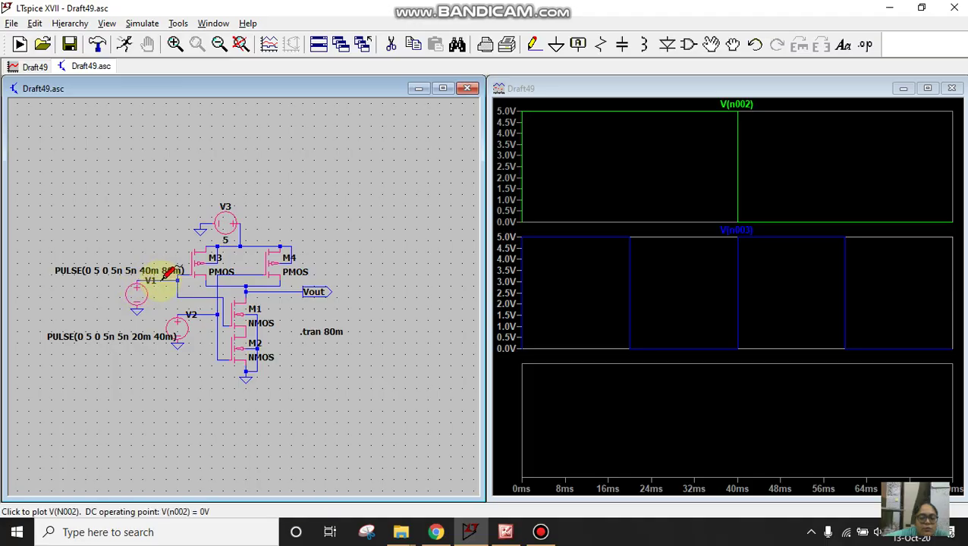
{"action": "left_click", "coordinate": [604, 406]}
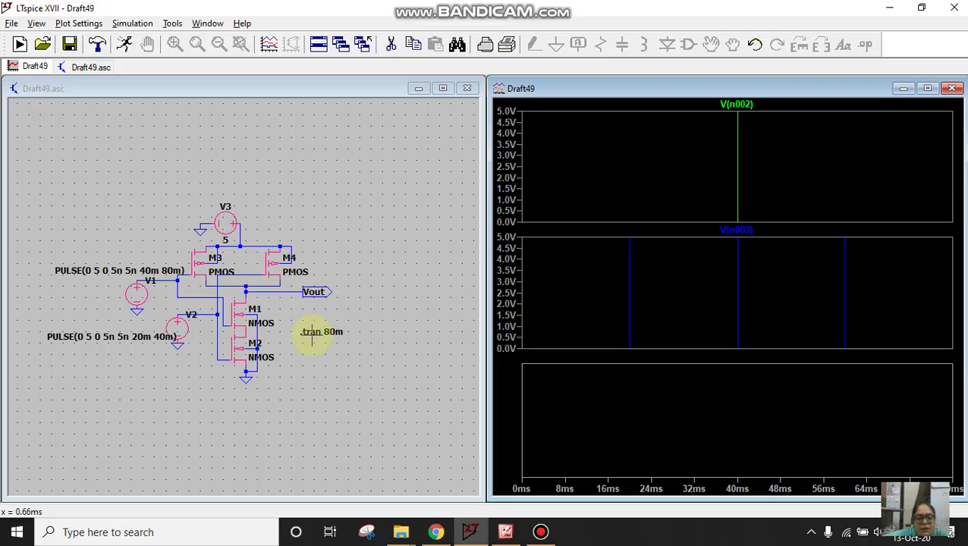
{"action": "left_click", "coordinate": [296, 289]}
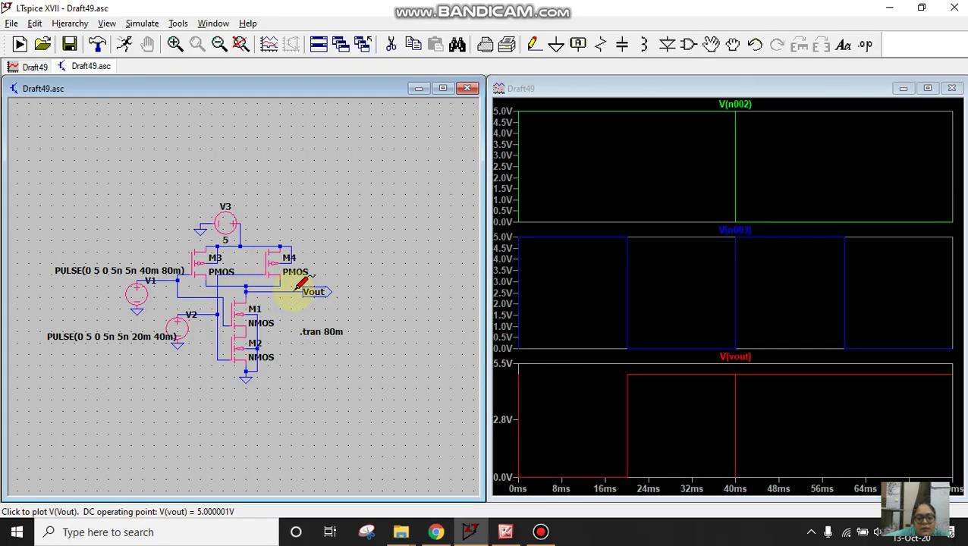